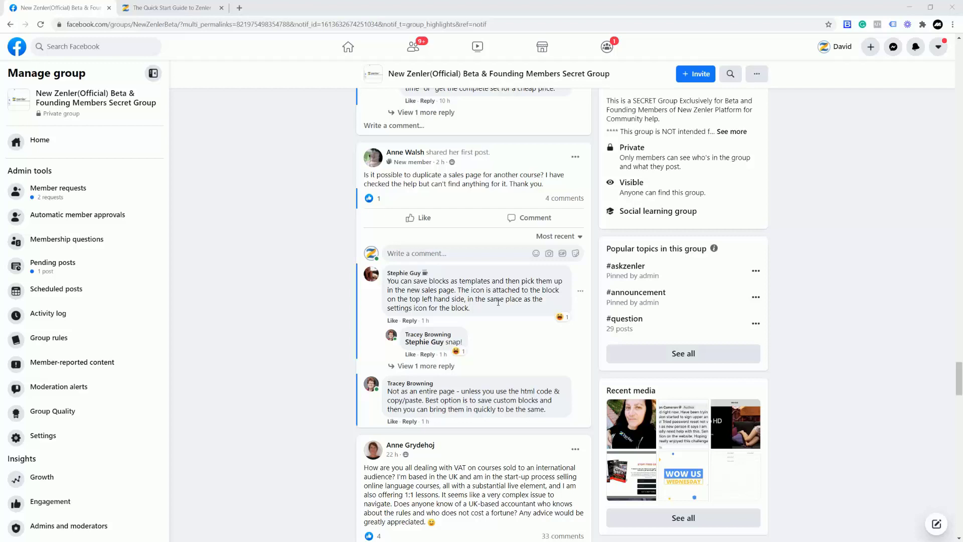
# Switch to the Zenler course pages and preview the sales page of The Quick Start Guide to Zenler
pyautogui.scroll(-1, 498, 302)
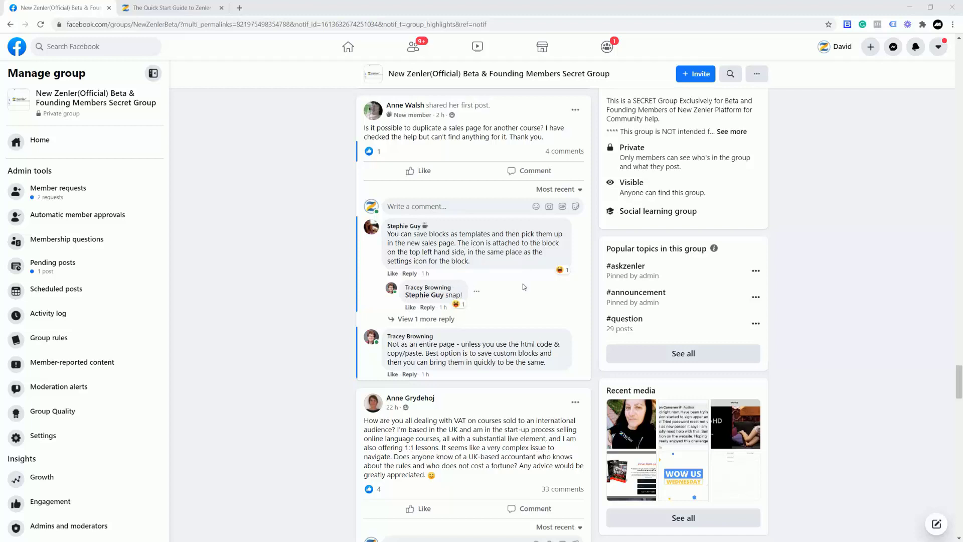
pyautogui.scroll(-1, 515, 285)
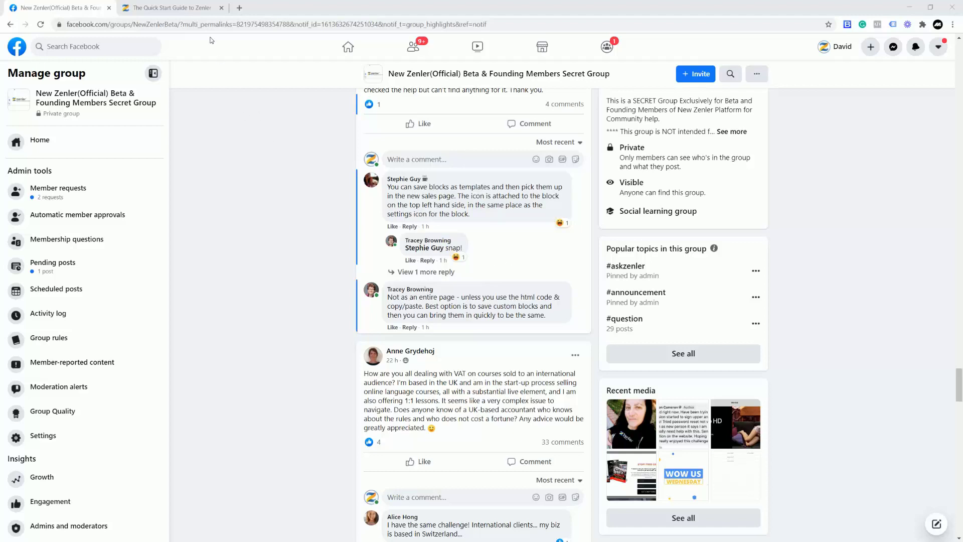
pyautogui.click(199, 10)
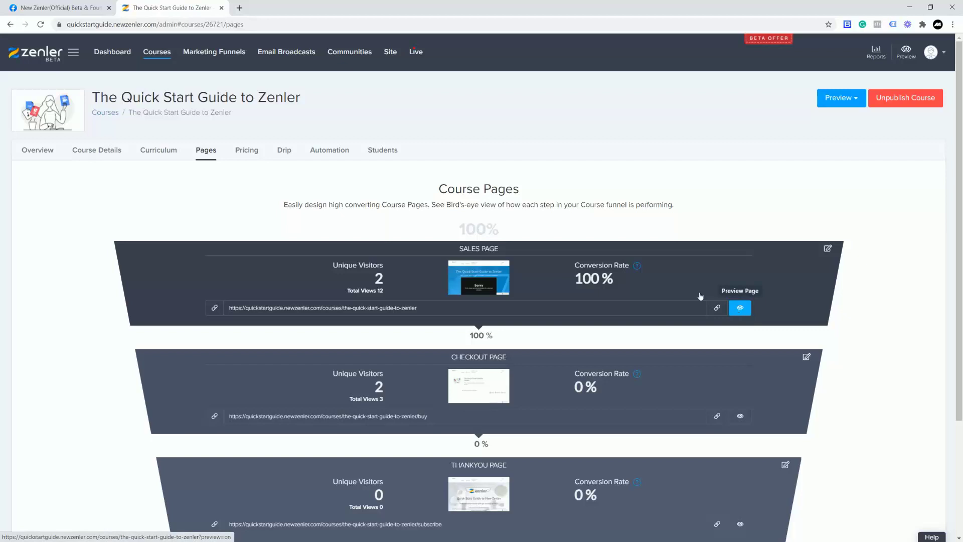
pyautogui.click(739, 309)
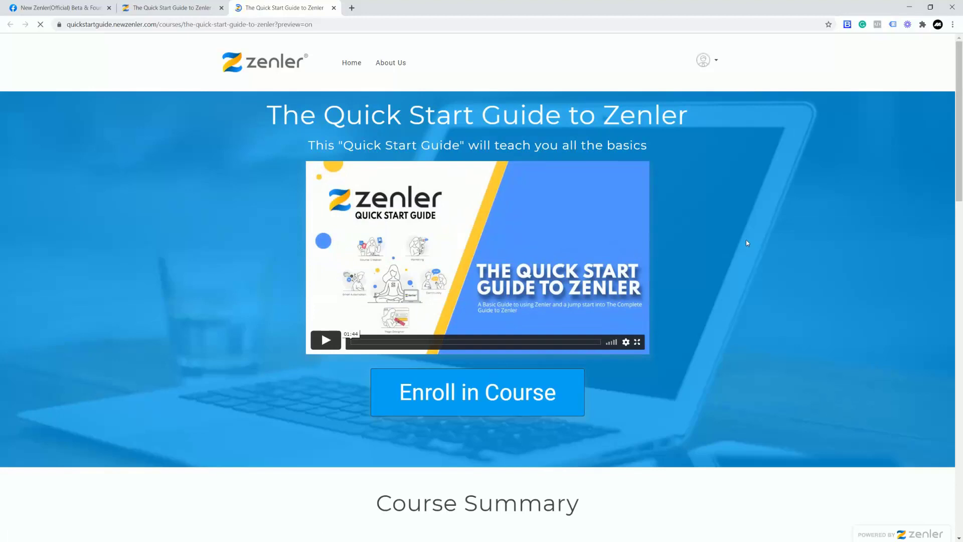
pyautogui.scroll(-5, 767, 233)
pyautogui.scroll(5, 766, 233)
# Open the test2 page from the site's page list in the page editor
pyautogui.click(185, 8)
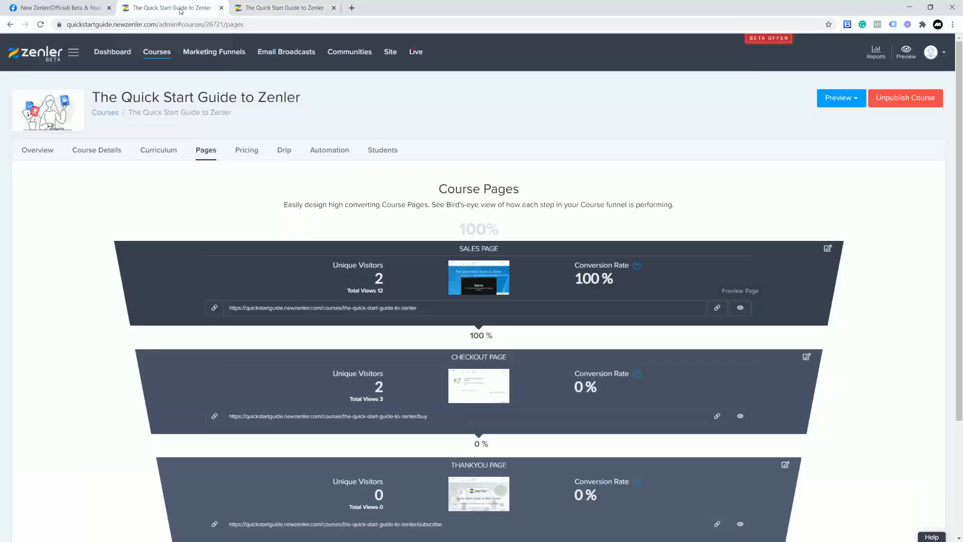
pyautogui.click(390, 52)
pyautogui.click(39, 166)
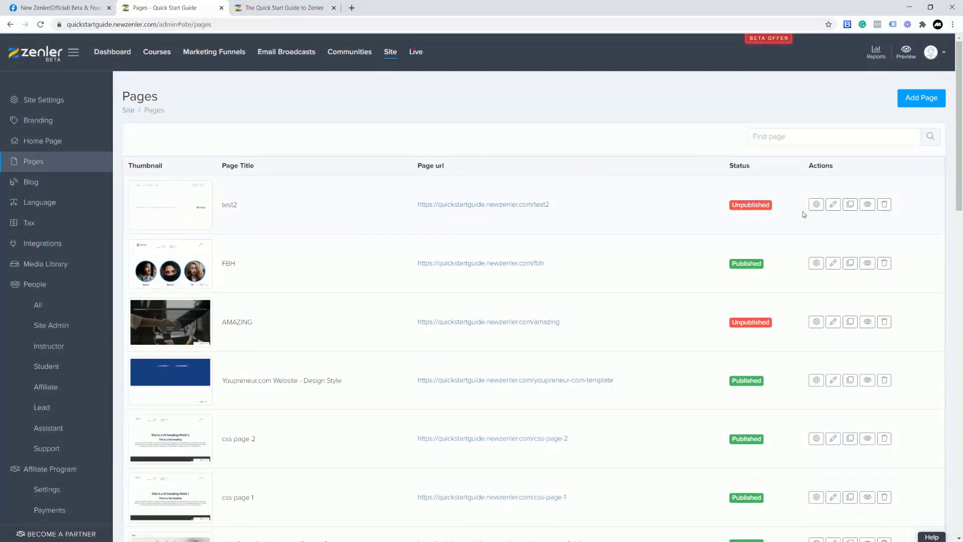
pyautogui.click(833, 205)
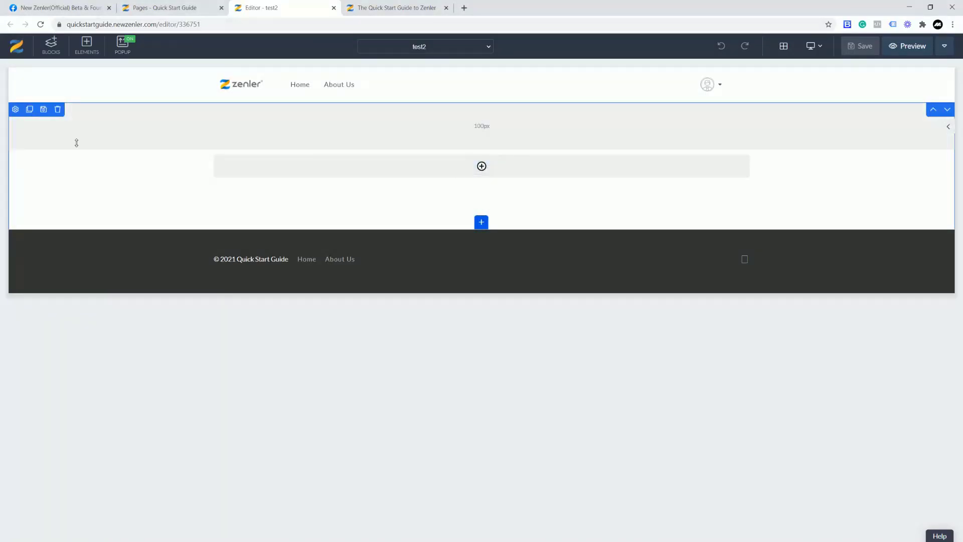
# Add two more empty blocks below the existing one on the test2 page
pyautogui.click(391, 8)
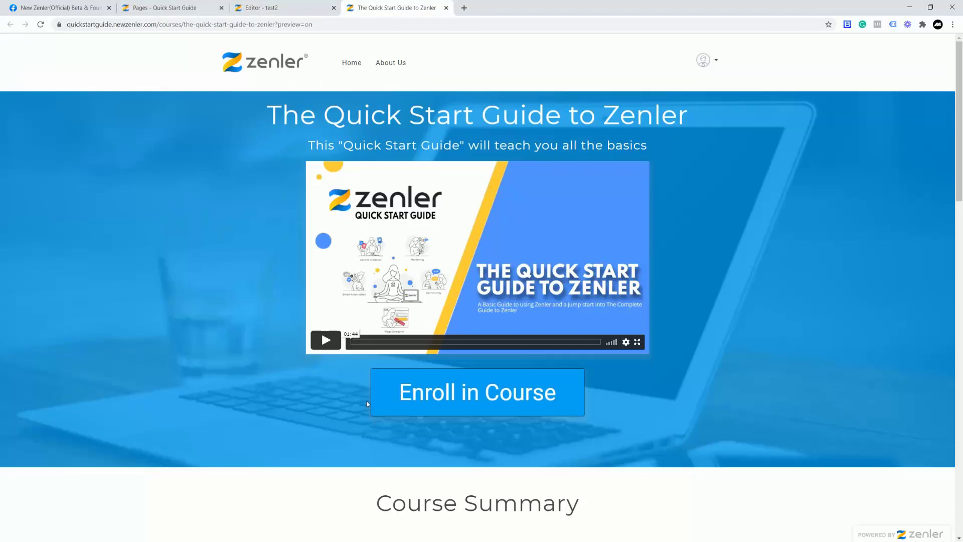
pyautogui.click(268, 9)
pyautogui.click(478, 228)
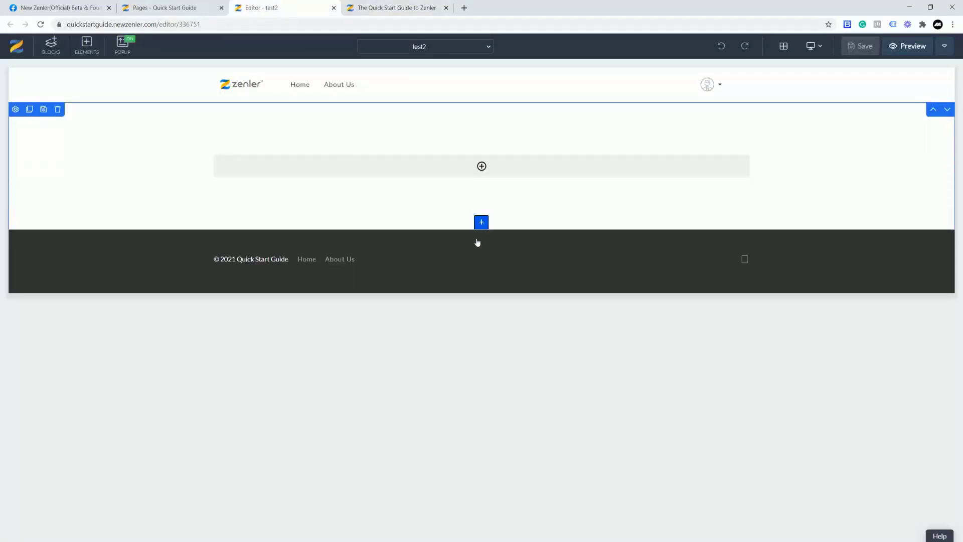
pyautogui.click(319, 146)
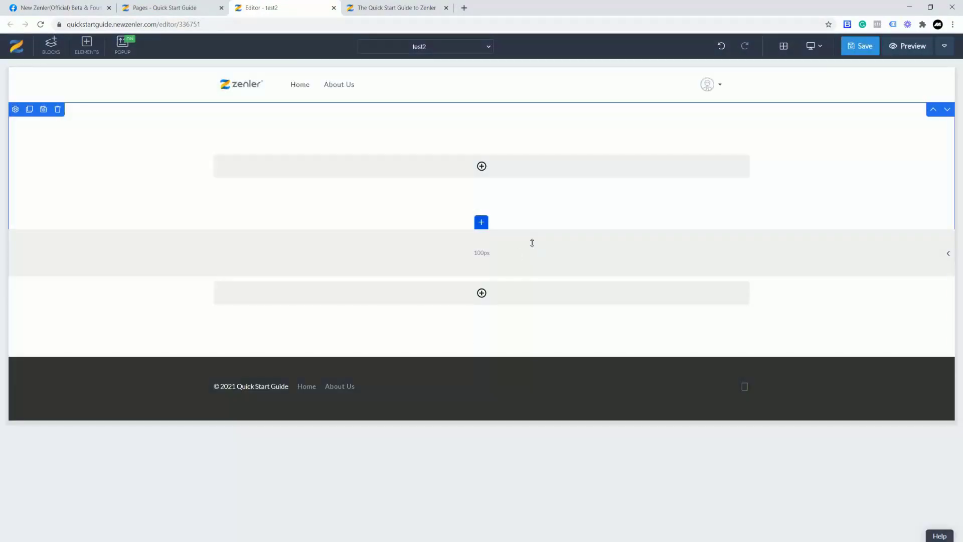
pyautogui.click(481, 348)
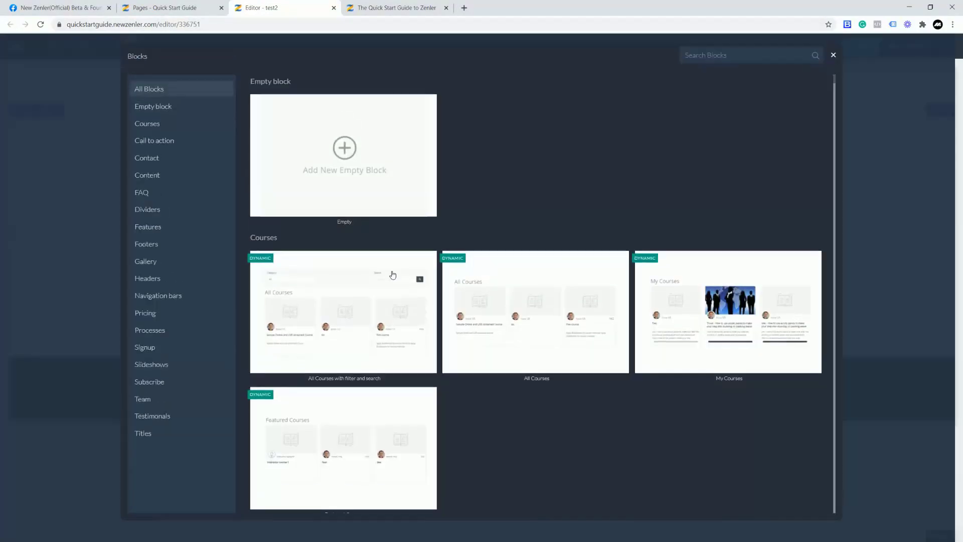
pyautogui.click(333, 182)
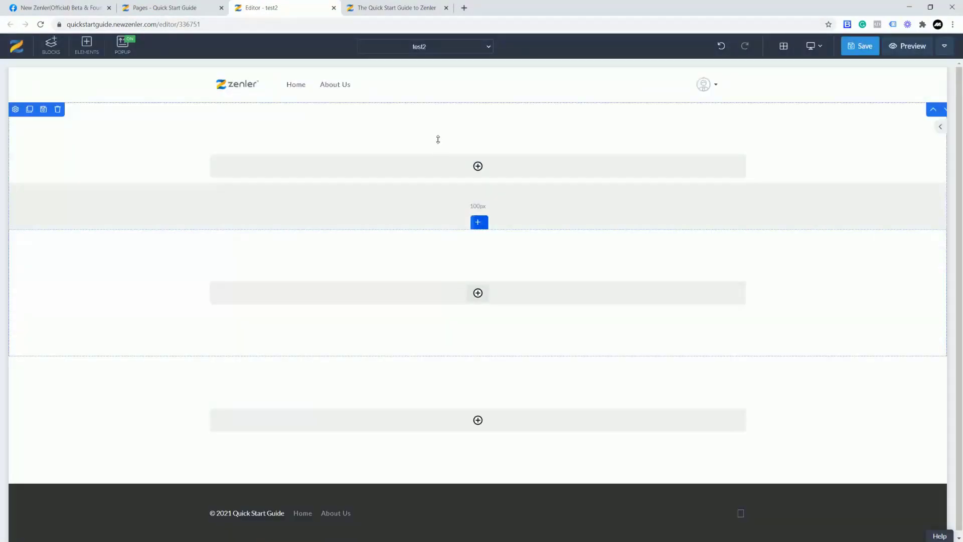
# Inspect the blue hero section of the sales page preview in the browser's developer tools
pyautogui.click(394, 7)
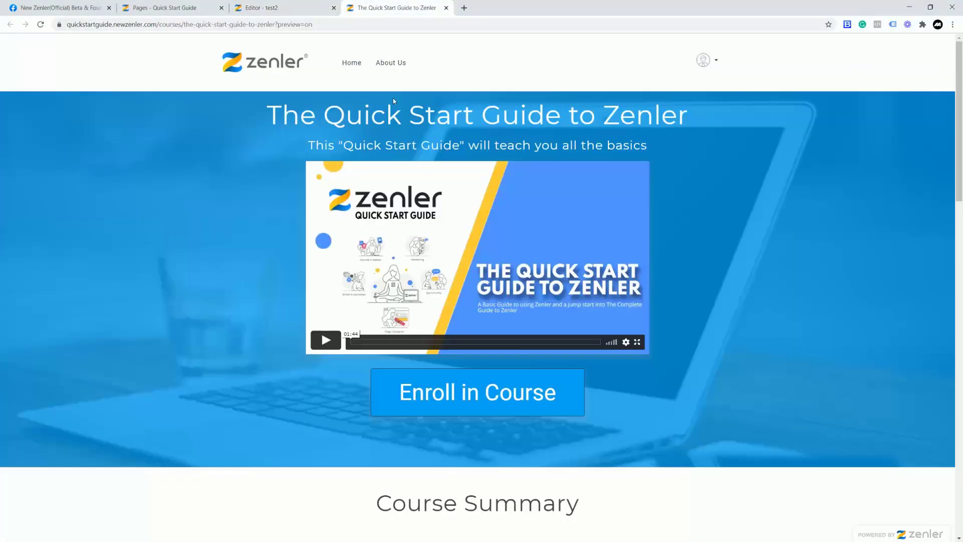
pyautogui.rightClick(173, 189)
pyautogui.click(200, 332)
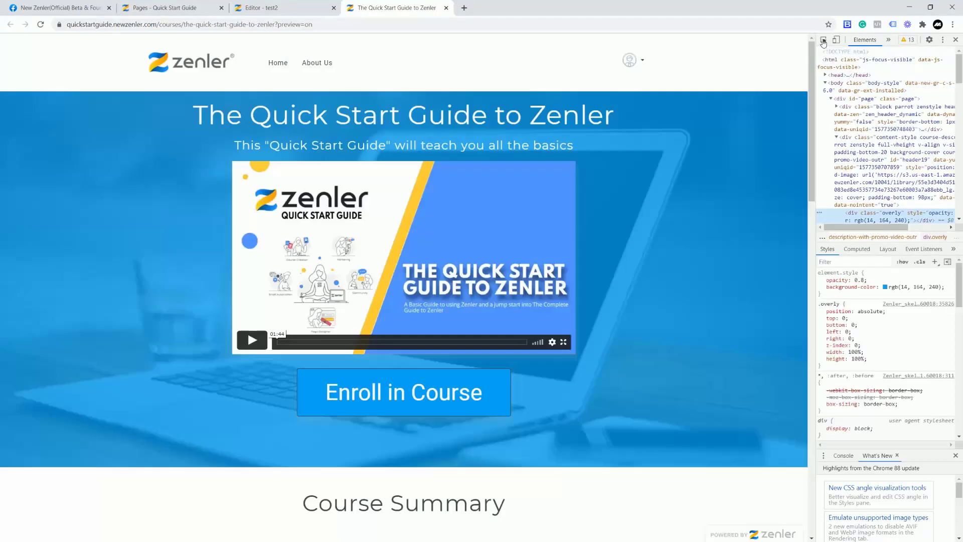
pyautogui.click(823, 41)
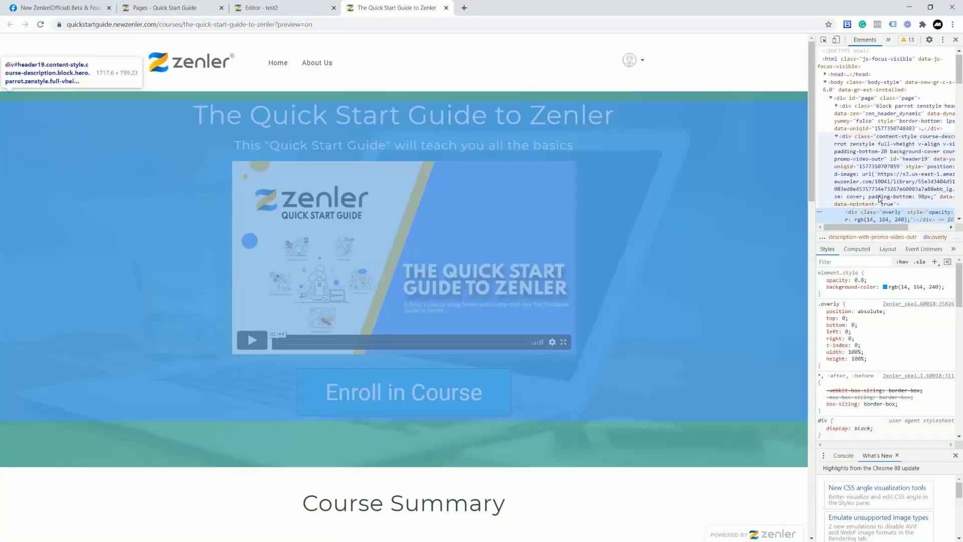
# Copy the hero section's "overly" div element from the inspected code
pyautogui.scroll(-4, 878, 199)
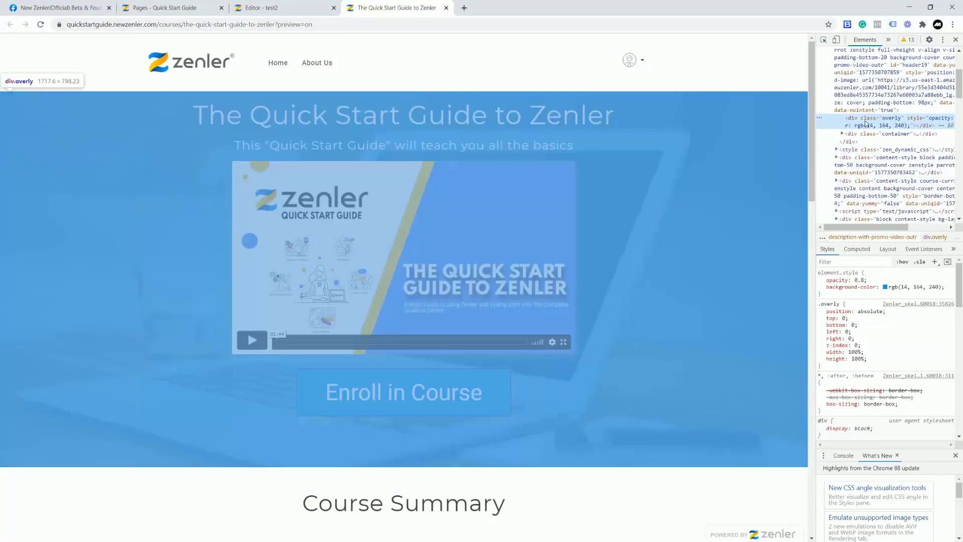
pyautogui.rightClick(865, 123)
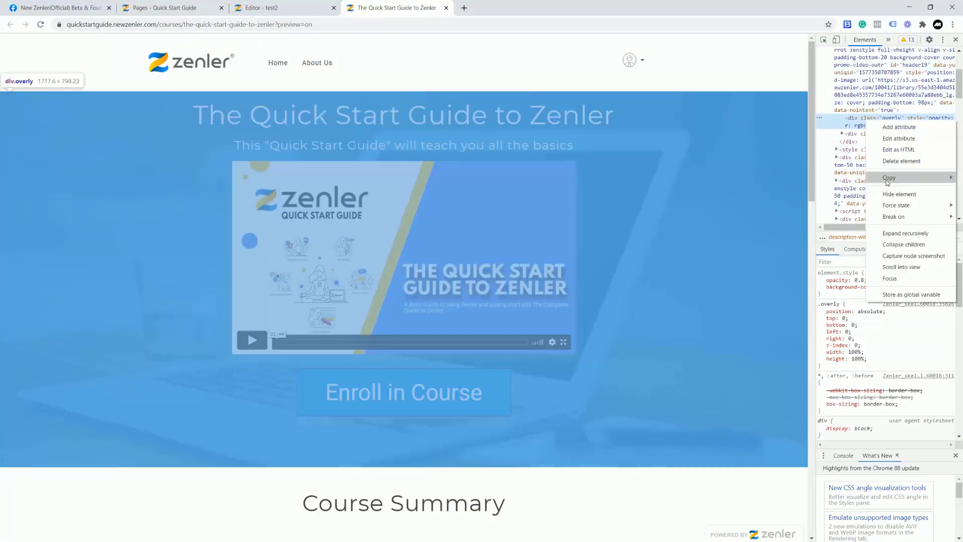
pyautogui.moveTo(887, 180)
pyautogui.click(843, 188)
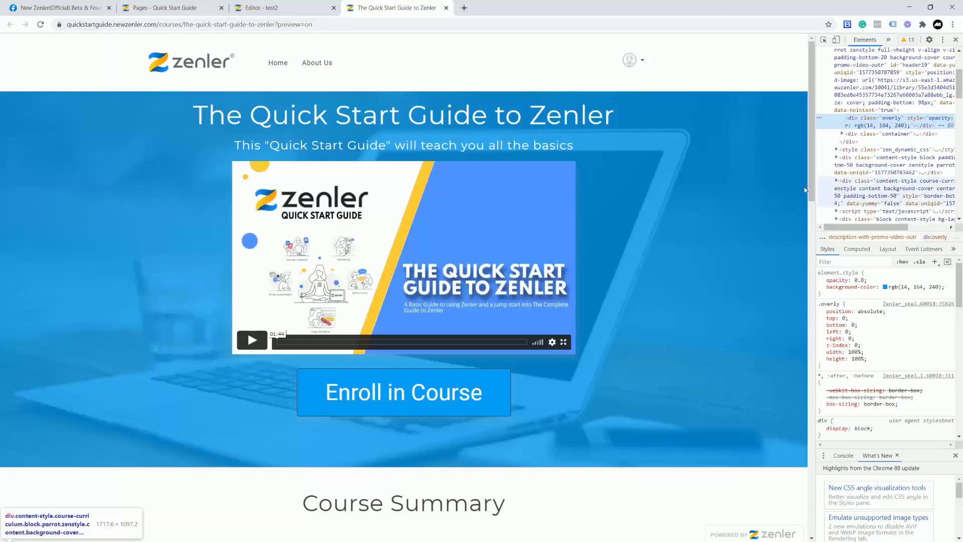
# Return to the test2 editor and open the code of the first empty block
pyautogui.click(271, 7)
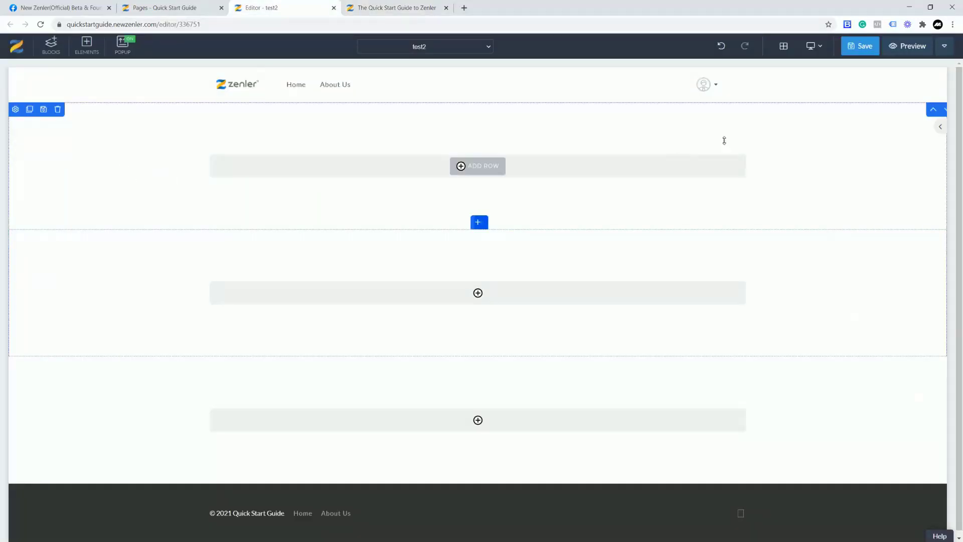
pyautogui.click(940, 127)
pyautogui.click(938, 127)
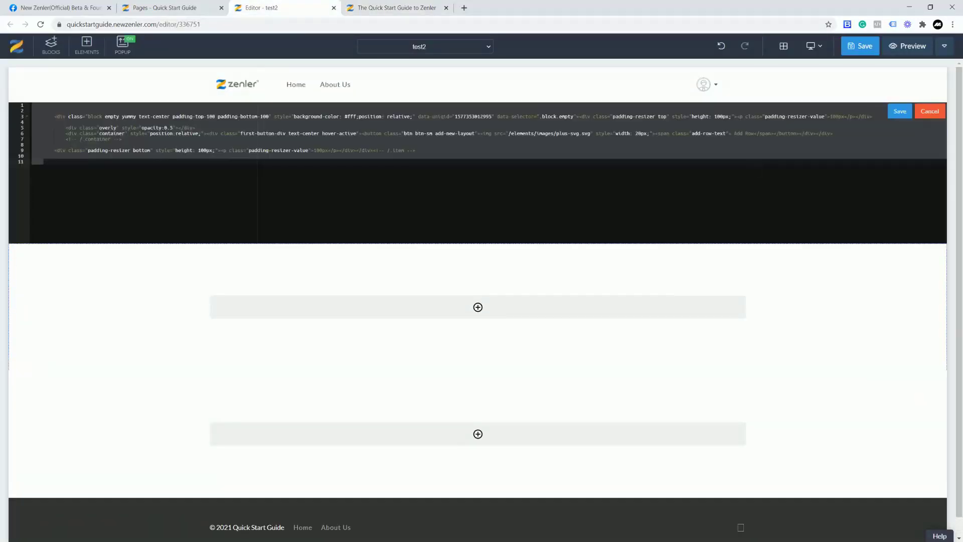
# Replace all of the first block's code with the copied "overly" div
pyautogui.click(363, 150)
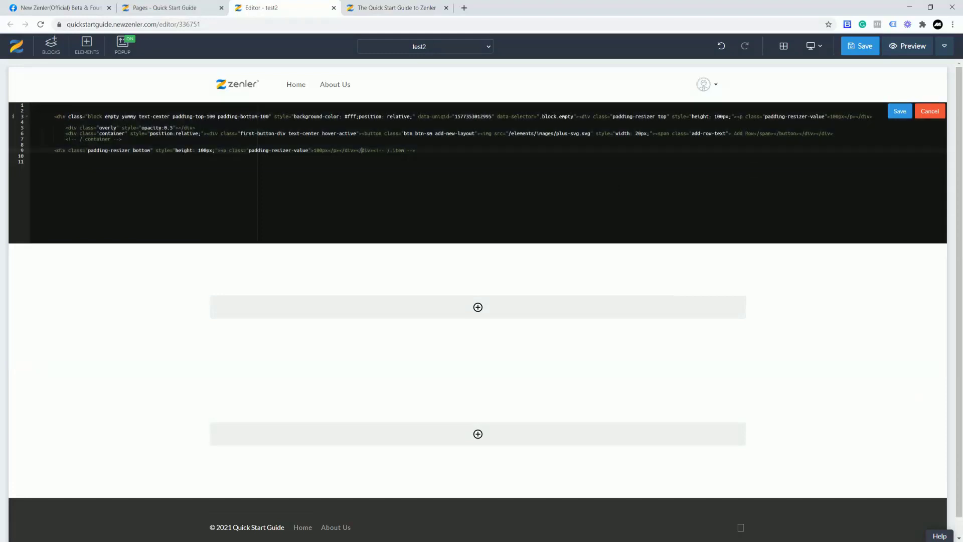
pyautogui.hotkey('ctrl', 'a')
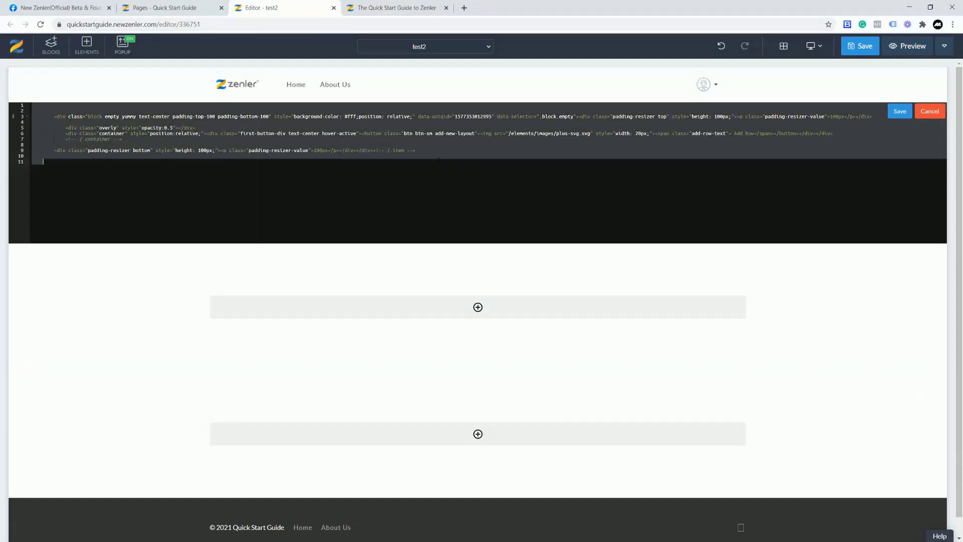
pyautogui.press('BackSpace')
pyautogui.hotkey('ctrl', 'v')
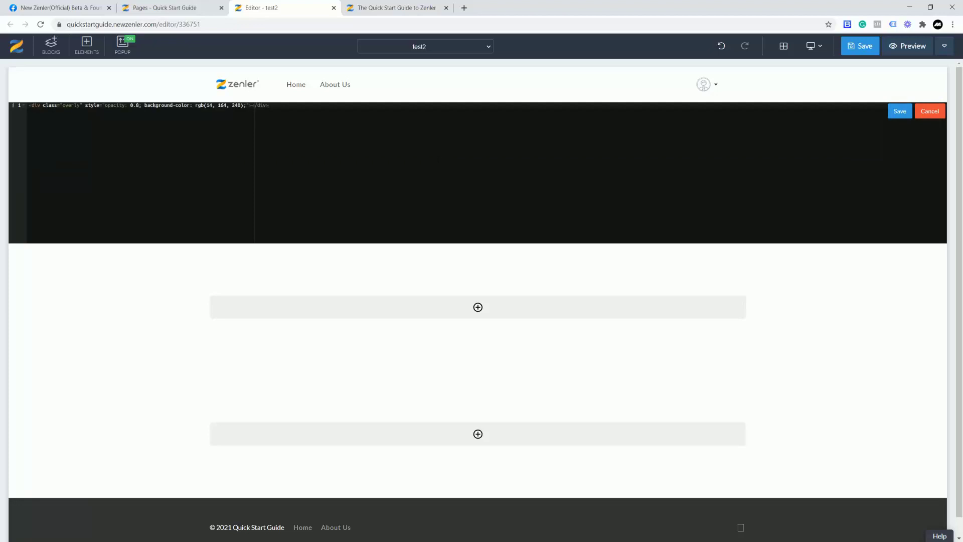
# Copy the hero section's entire parent div (id header19) from the sales page preview's code
pyautogui.click(389, 10)
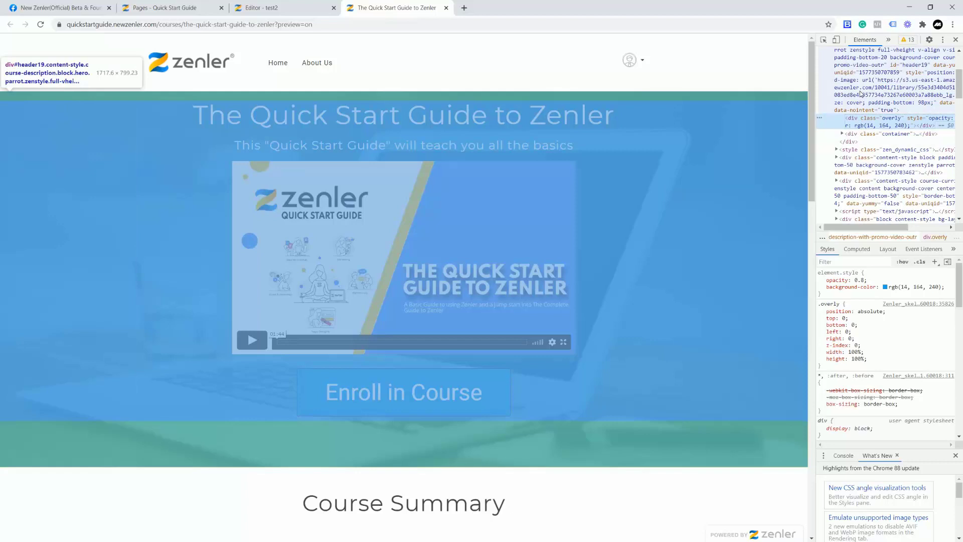
pyautogui.scroll(1, 859, 95)
pyautogui.click(836, 89)
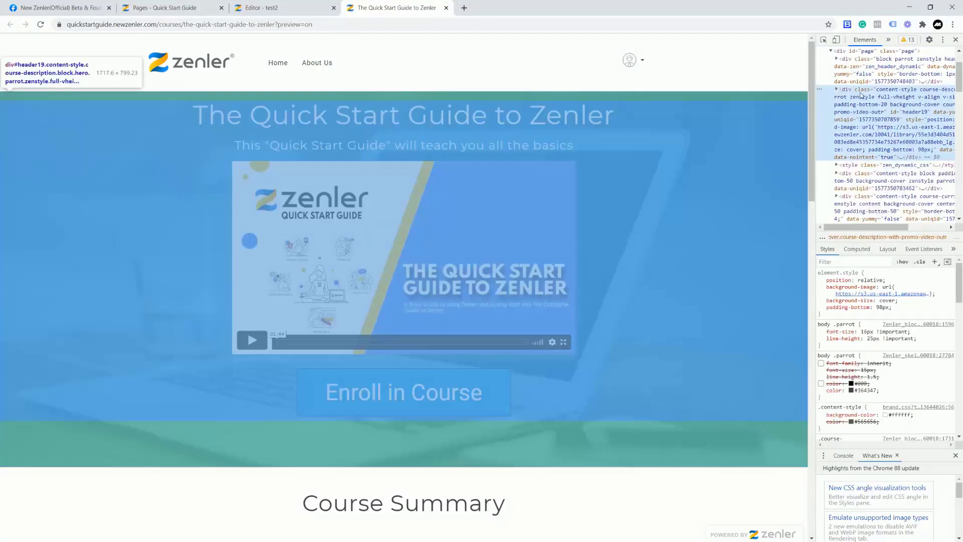
pyautogui.rightClick(859, 101)
pyautogui.moveTo(882, 156)
pyautogui.click(829, 168)
# Replace all code in test2's first block with the copied hero element and save the block
pyautogui.click(290, 8)
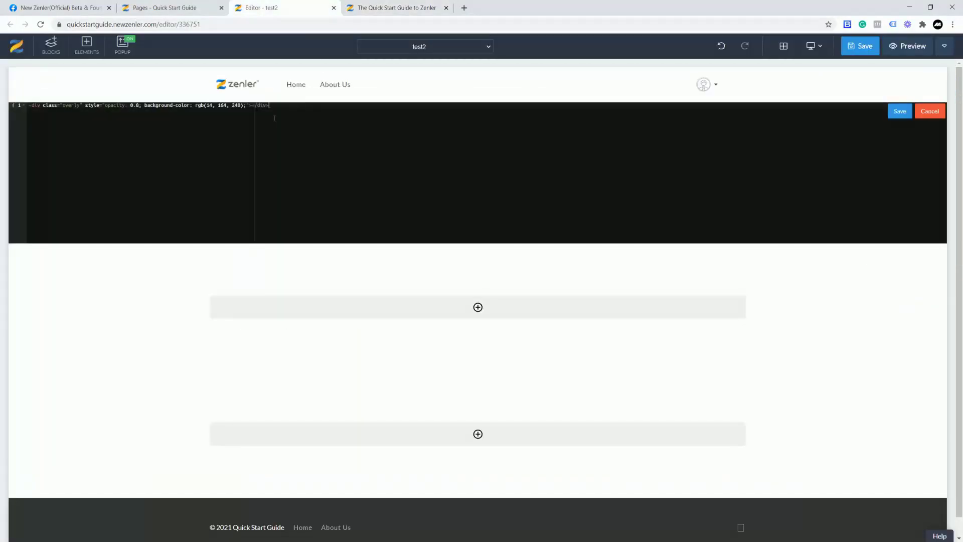
pyautogui.hotkey('ctrl', 'a')
pyautogui.press('BackSpace')
pyautogui.hotkey('ctrl', 'v')
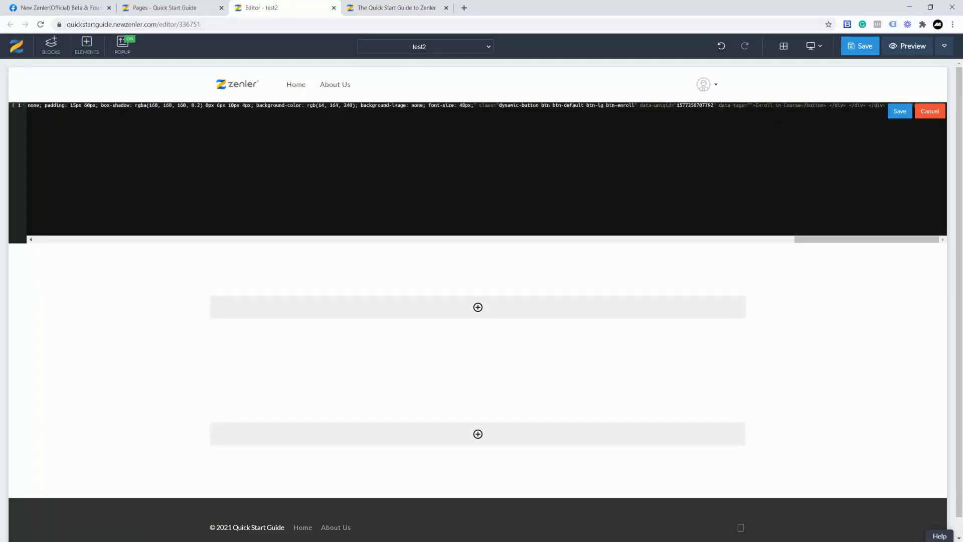
pyautogui.click(900, 113)
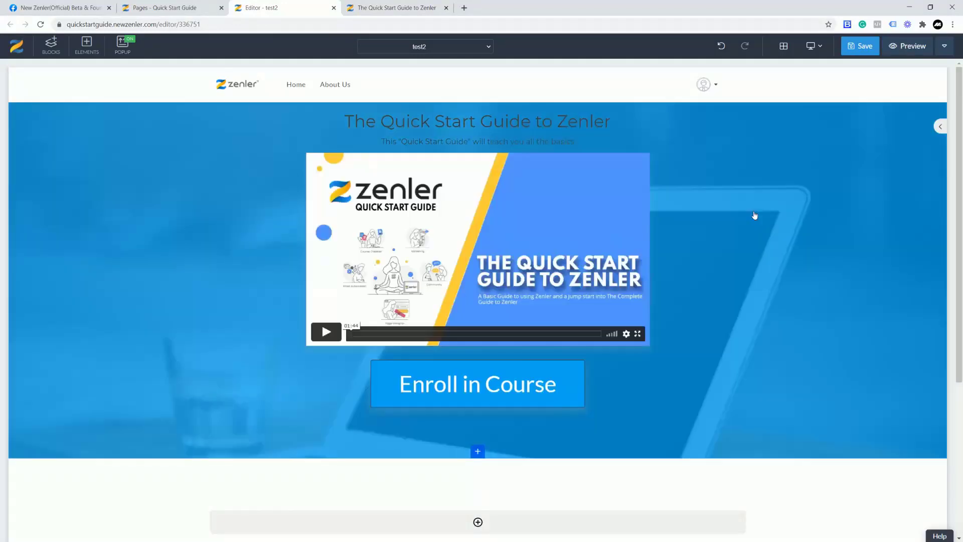
pyautogui.scroll(-2, 830, 266)
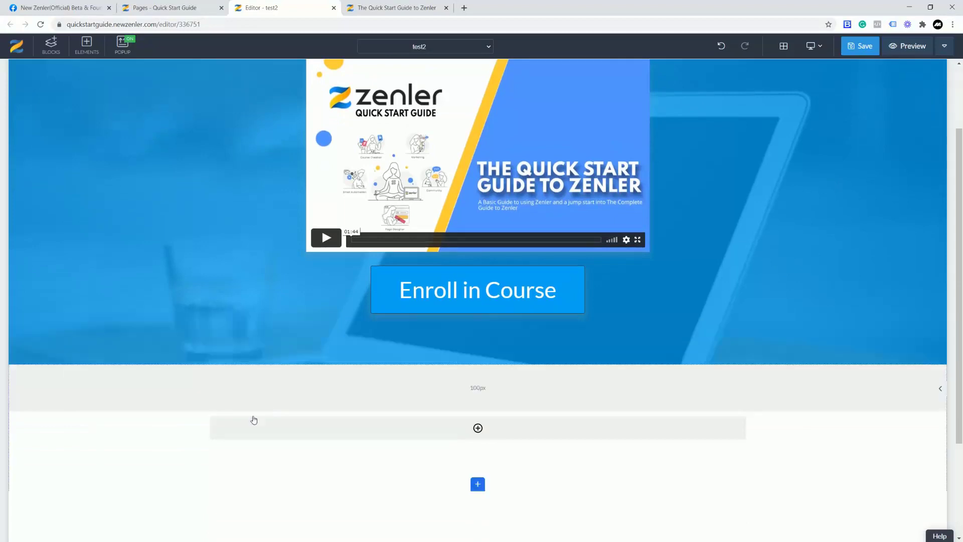
pyautogui.scroll(-2, 612, 329)
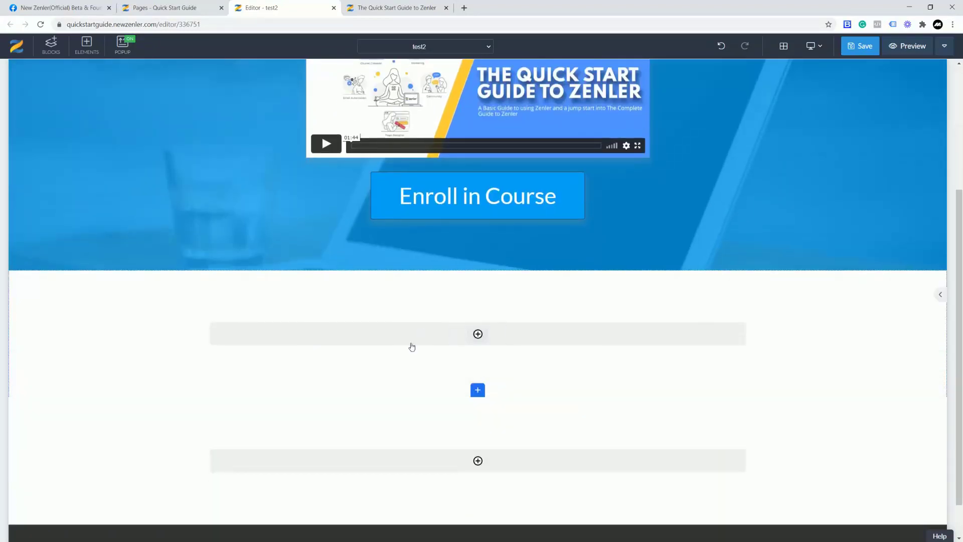
# Copy the Course Summary section's block element from the sales page preview and return to the test2 editor
pyautogui.click(397, 8)
pyautogui.scroll(-3, 677, 200)
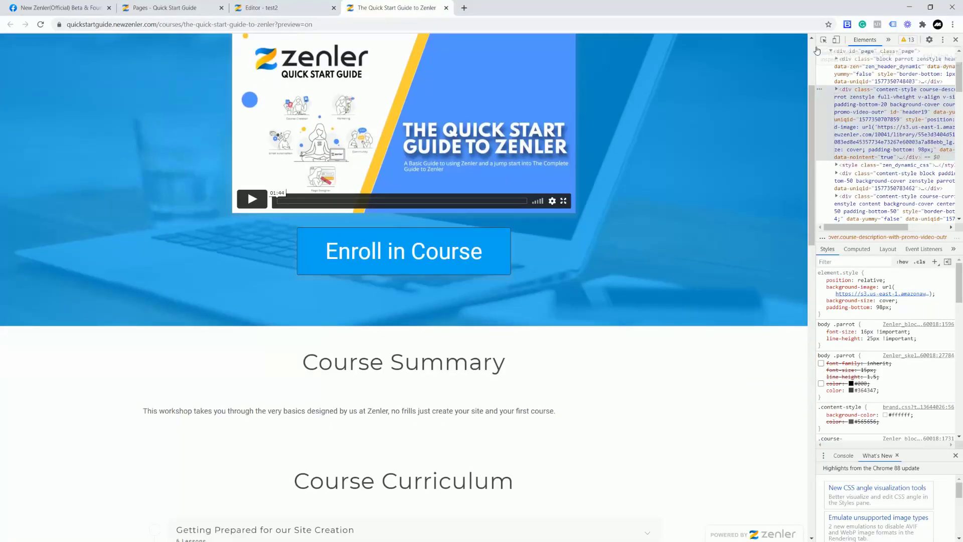
pyautogui.click(824, 40)
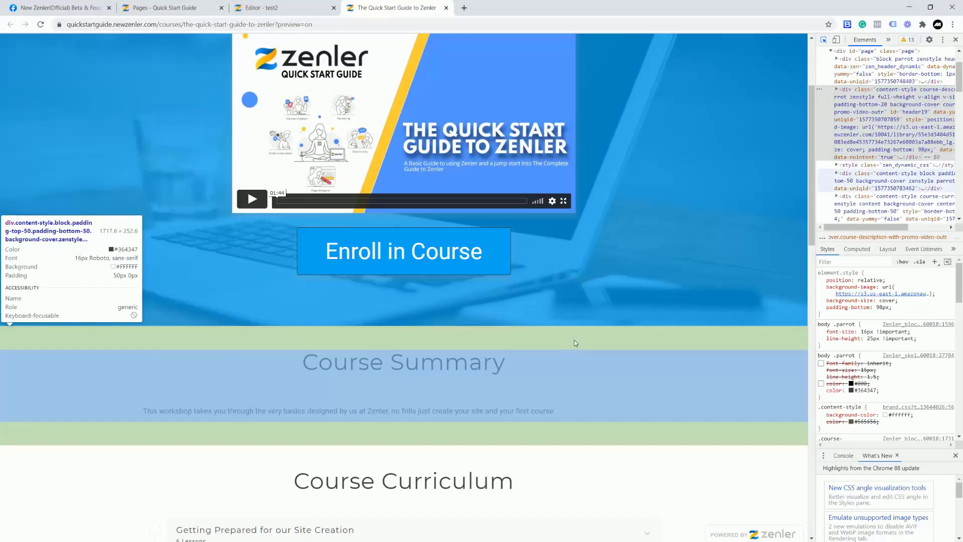
pyautogui.click(575, 343)
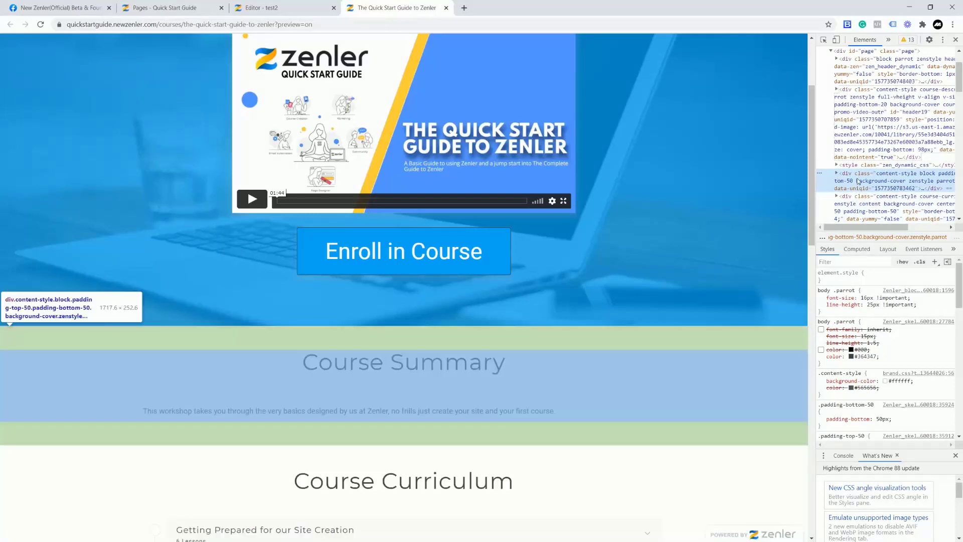
pyautogui.rightClick(862, 177)
pyautogui.moveTo(883, 232)
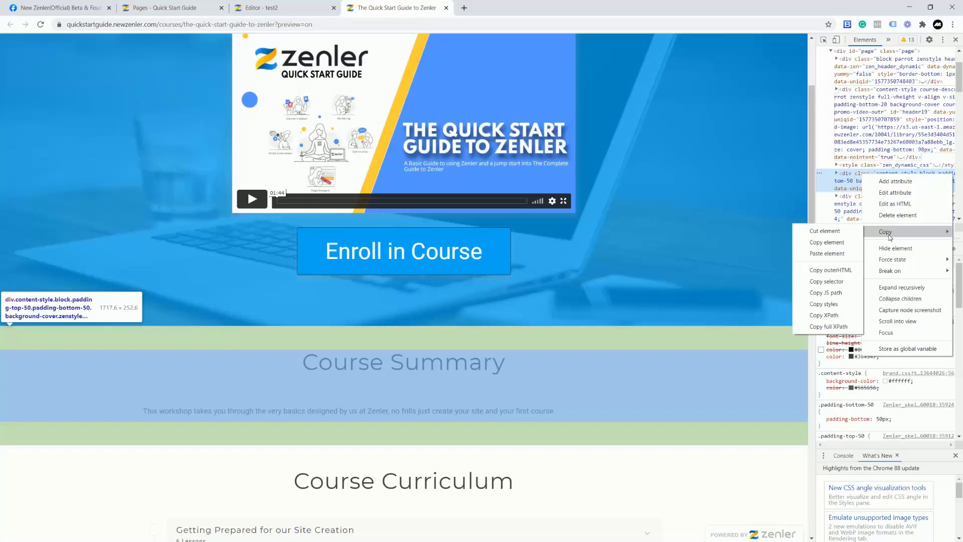
pyautogui.click(834, 242)
pyautogui.click(301, 8)
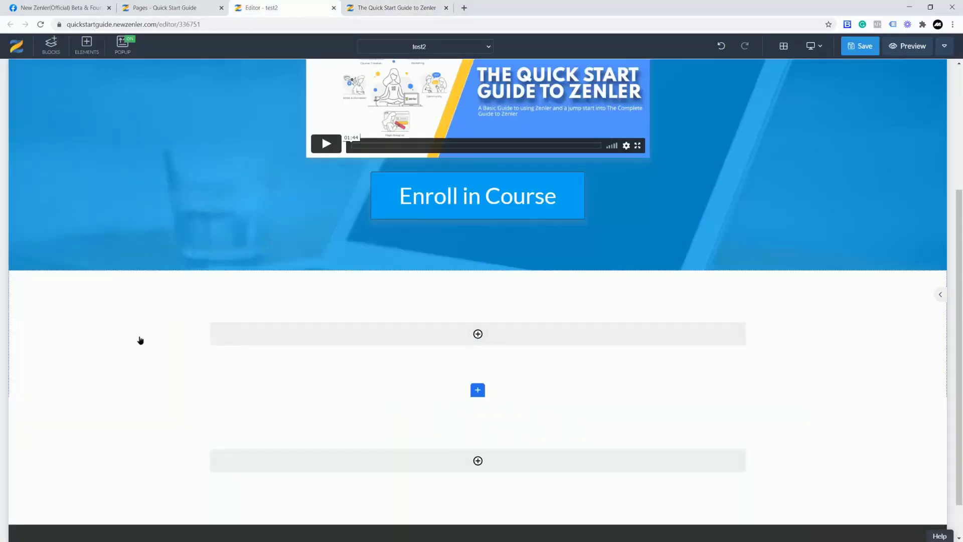
# Replace all code in test2's second block with the copied Course Summary element and save the block
pyautogui.click(938, 295)
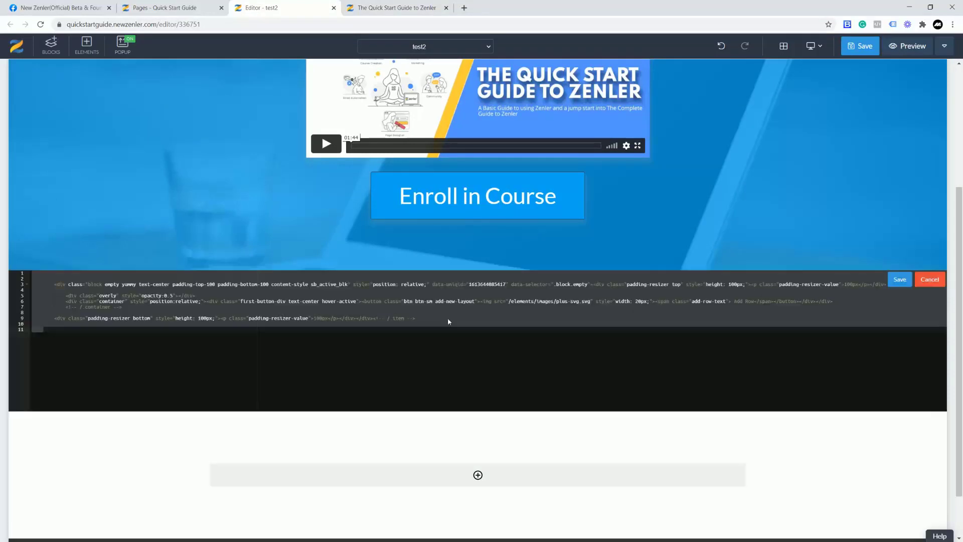
pyautogui.click(478, 311)
pyautogui.hotkey('ctrl', 'a')
pyautogui.press('Delete')
pyautogui.hotkey('ctrl', 'v')
pyautogui.click(900, 279)
pyautogui.scroll(-2, 660, 301)
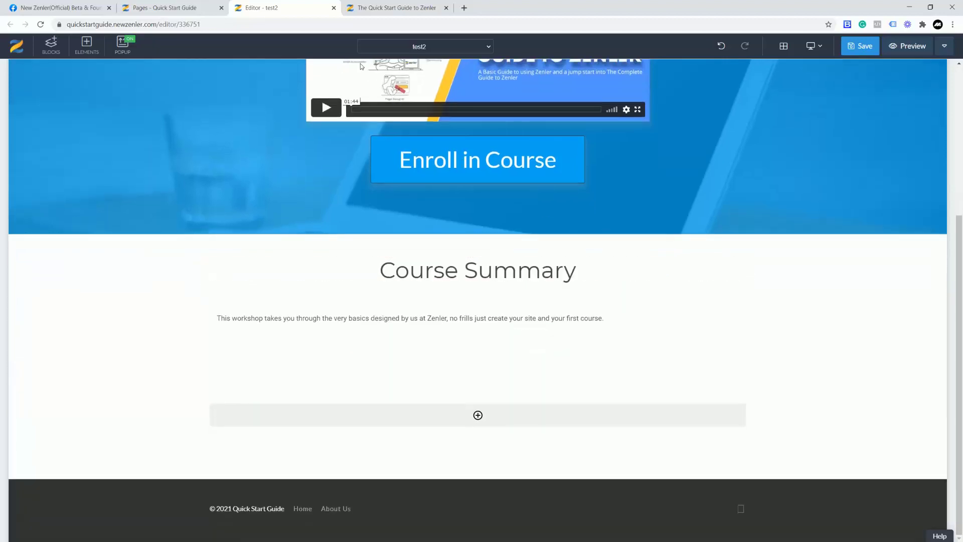
# Copy the Course Curriculum section's block element from the sales page preview and return to the test2 editor
pyautogui.click(382, 9)
pyautogui.scroll(-4, 540, 247)
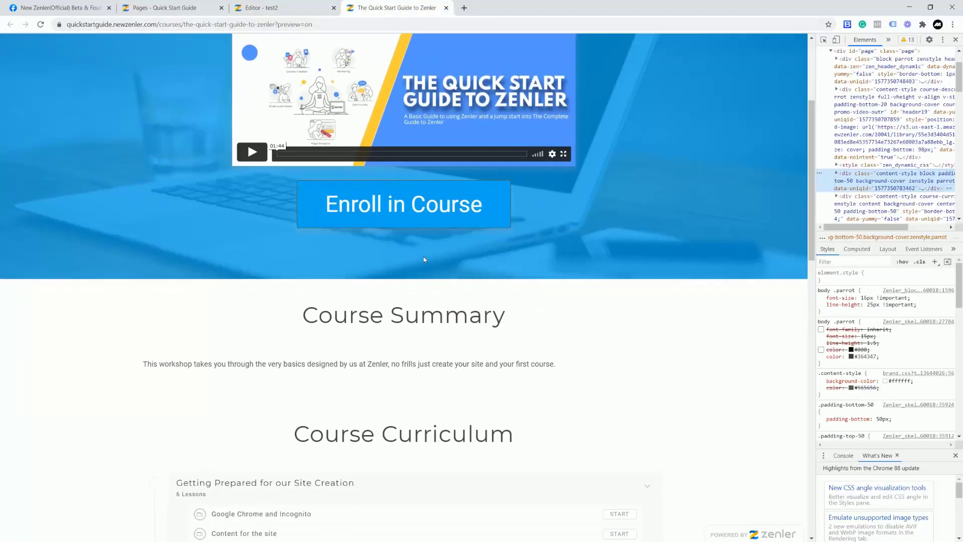
pyautogui.click(823, 41)
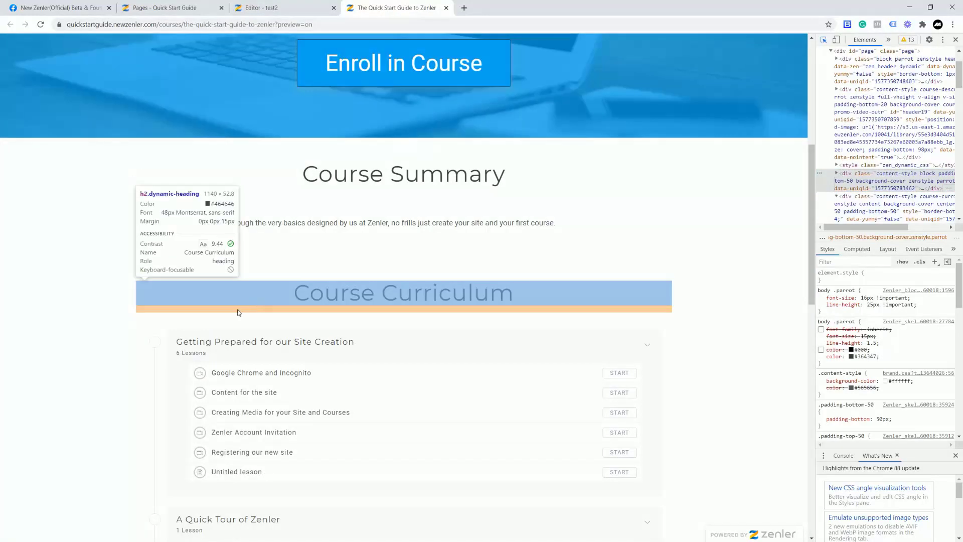
pyautogui.click(117, 311)
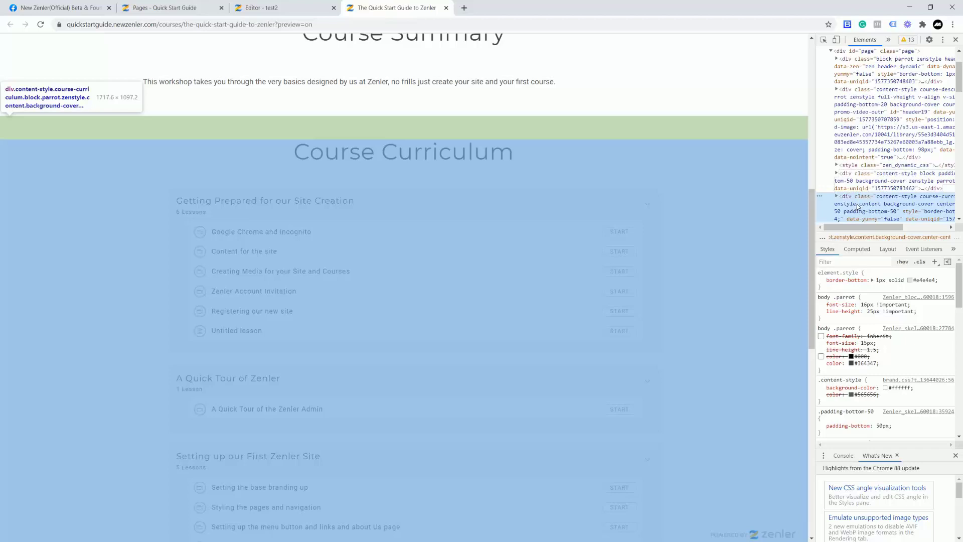
pyautogui.rightClick(858, 206)
pyautogui.moveTo(882, 260)
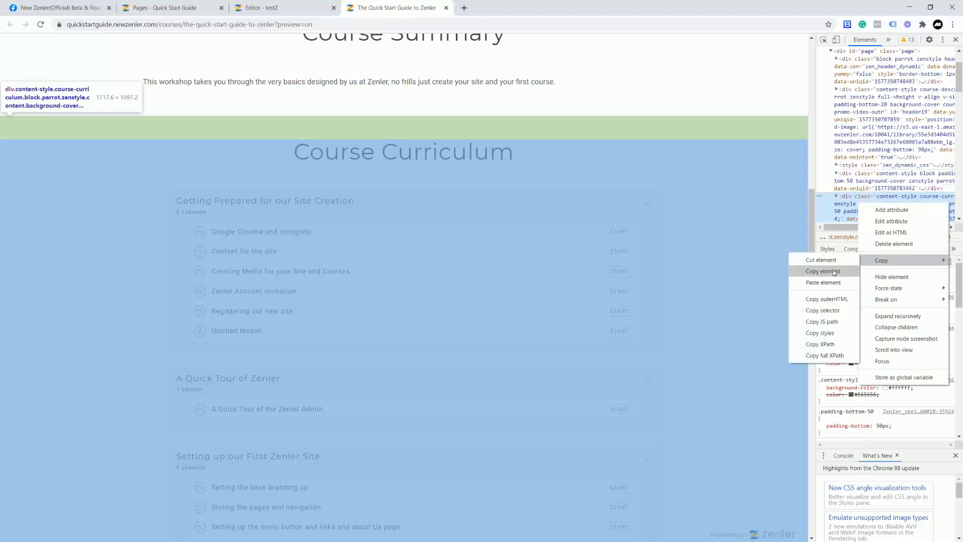
pyautogui.click(830, 271)
pyautogui.click(261, 7)
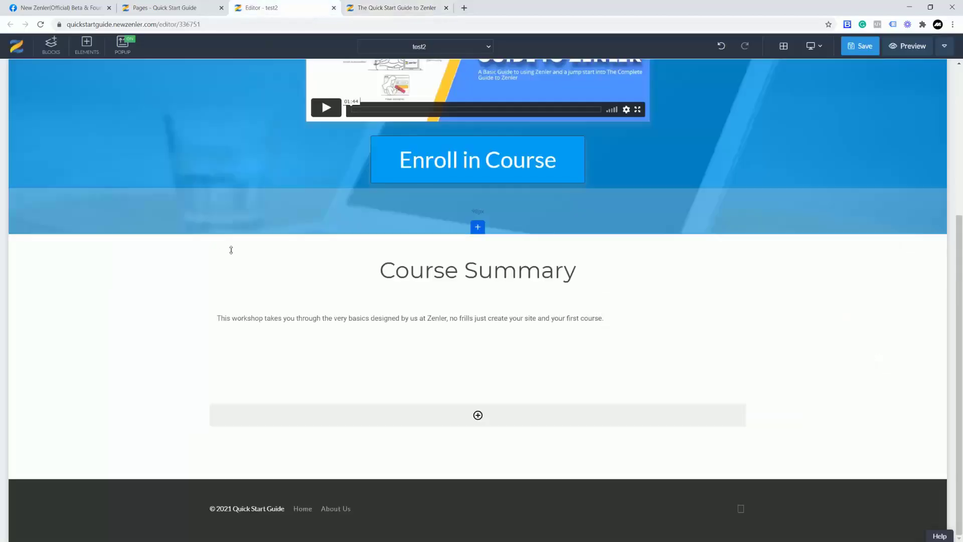
# Replace all code in test2's remaining empty block with the copied Course Curriculum element and save the block
pyautogui.click(93, 391)
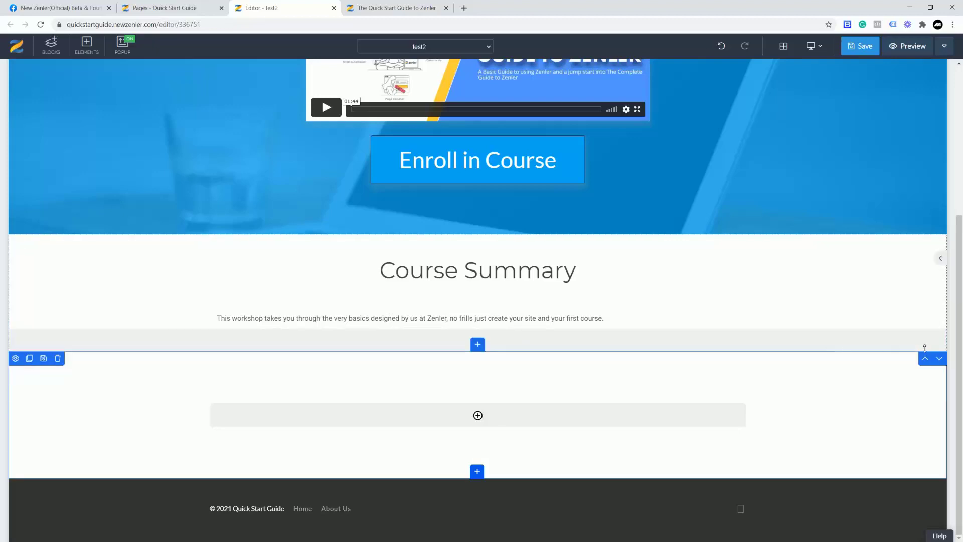
pyautogui.click(939, 379)
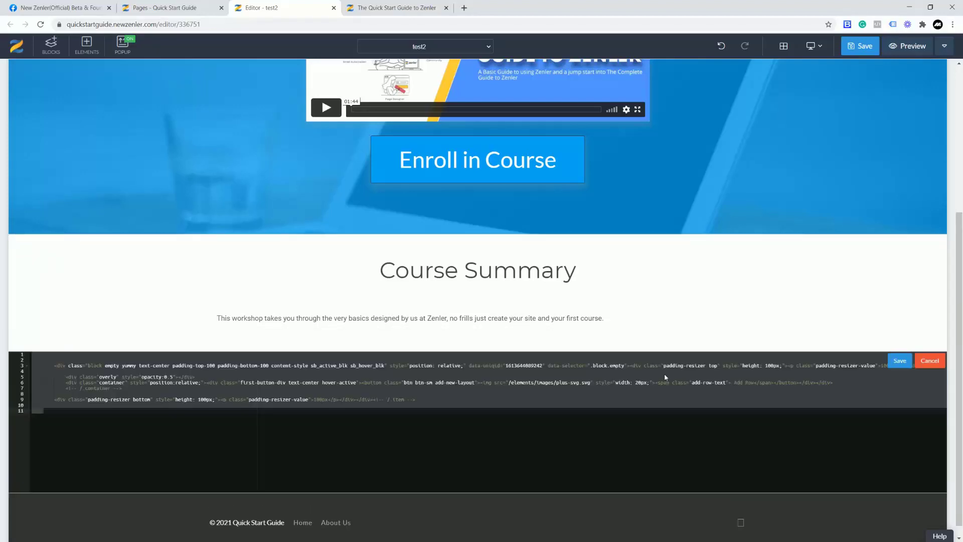
pyautogui.click(409, 400)
pyautogui.hotkey('ctrl', 'a')
pyautogui.press('BackSpace')
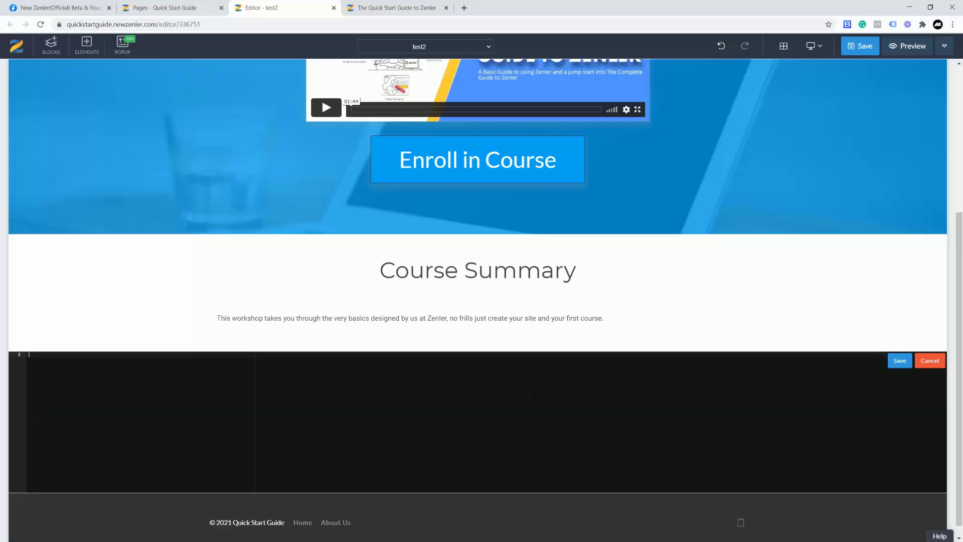
pyautogui.hotkey('ctrl', 'v')
pyautogui.click(900, 360)
pyautogui.scroll(-6, 728, 276)
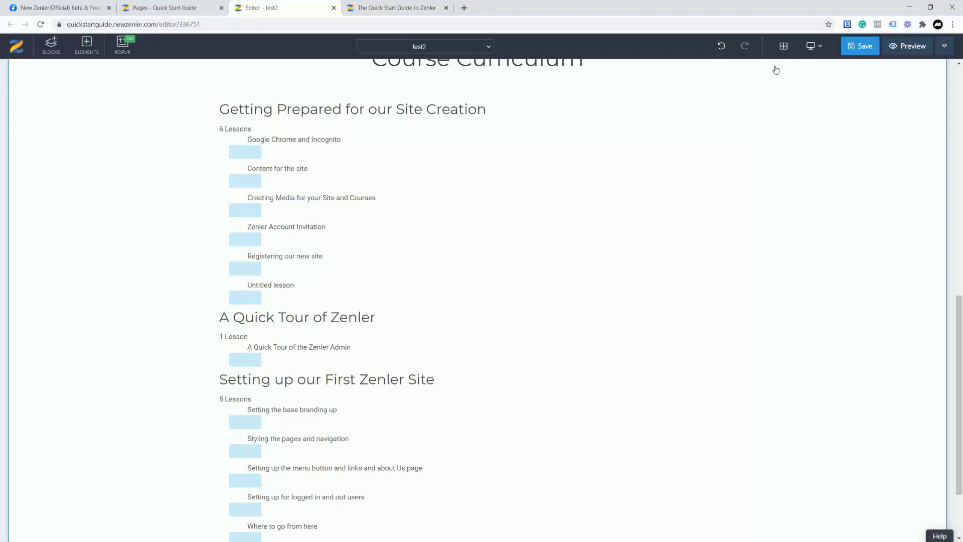
# Save the test2 page, accepting its SEO settings, and review the copied sections in the page preview
pyautogui.click(863, 45)
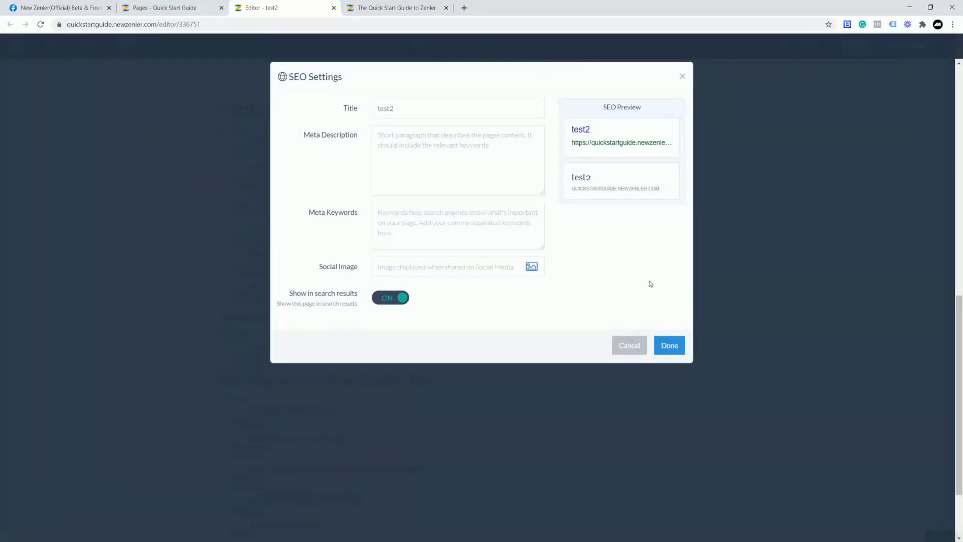
pyautogui.click(668, 345)
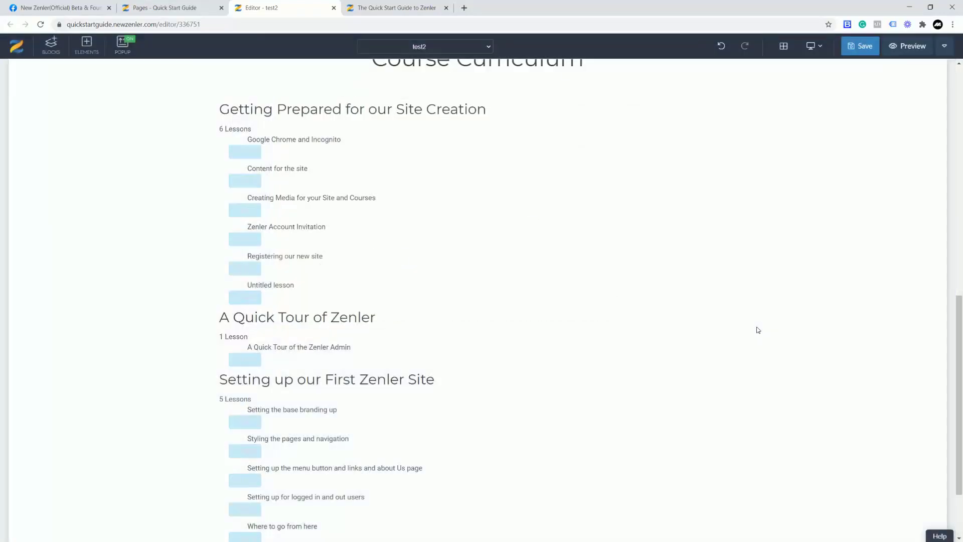
pyautogui.click(907, 50)
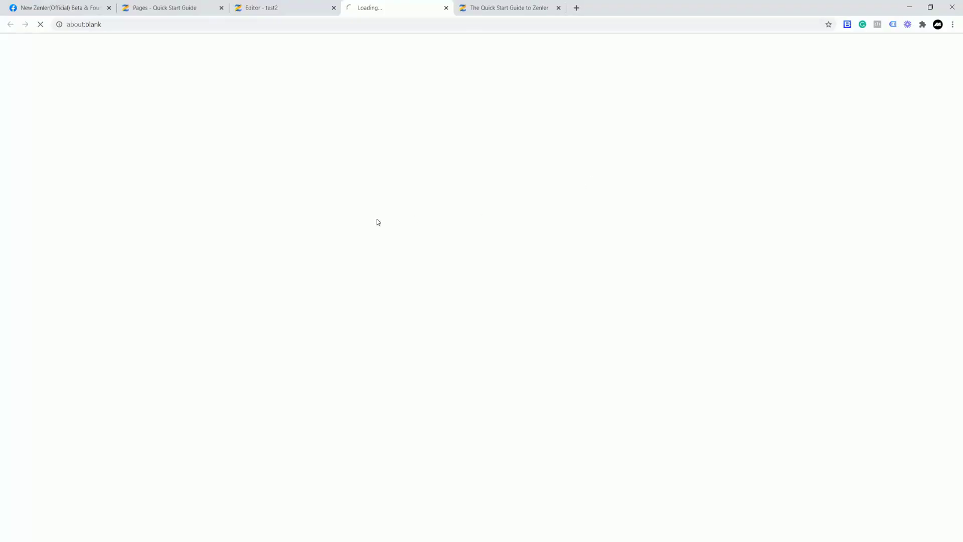
pyautogui.scroll(-8, 636, 255)
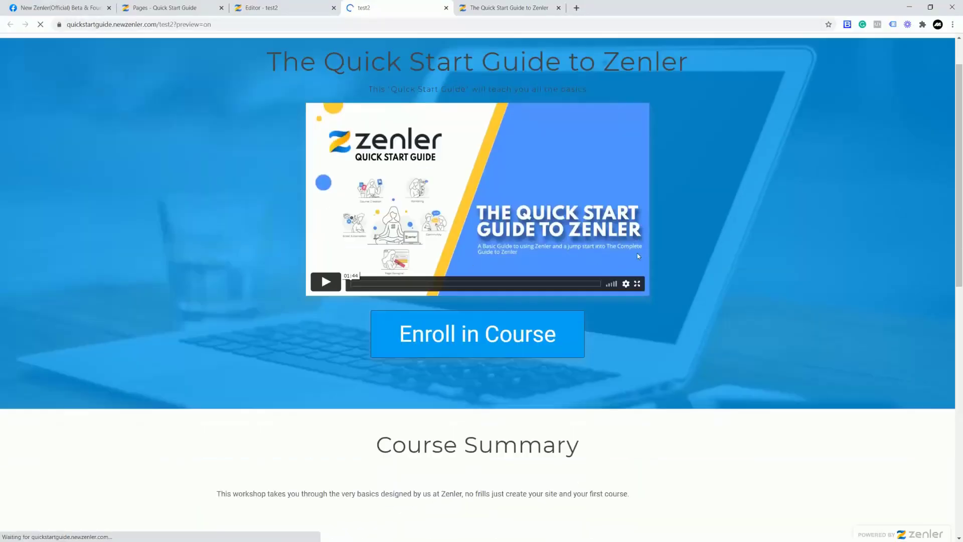
pyautogui.scroll(-4, 637, 254)
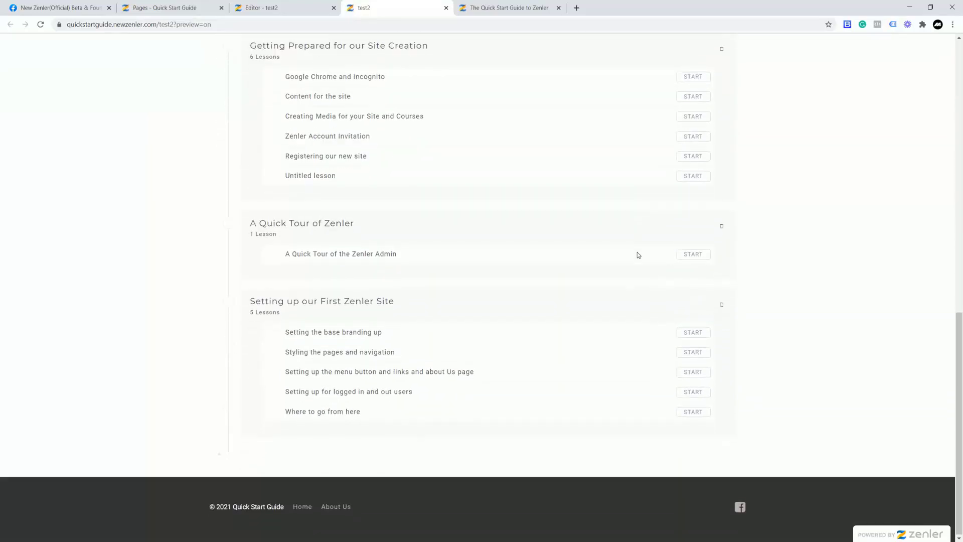
pyautogui.scroll(5, 603, 338)
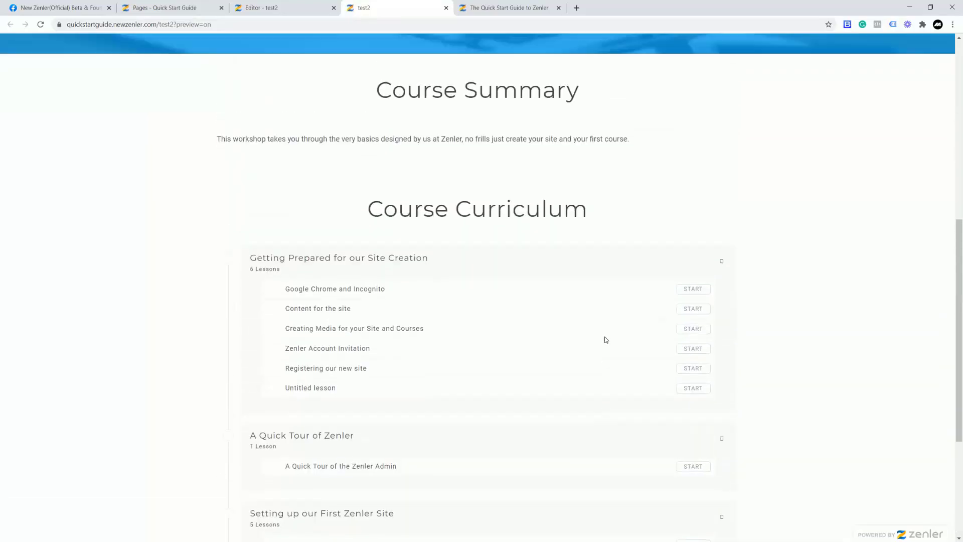
pyautogui.scroll(5, 552, 239)
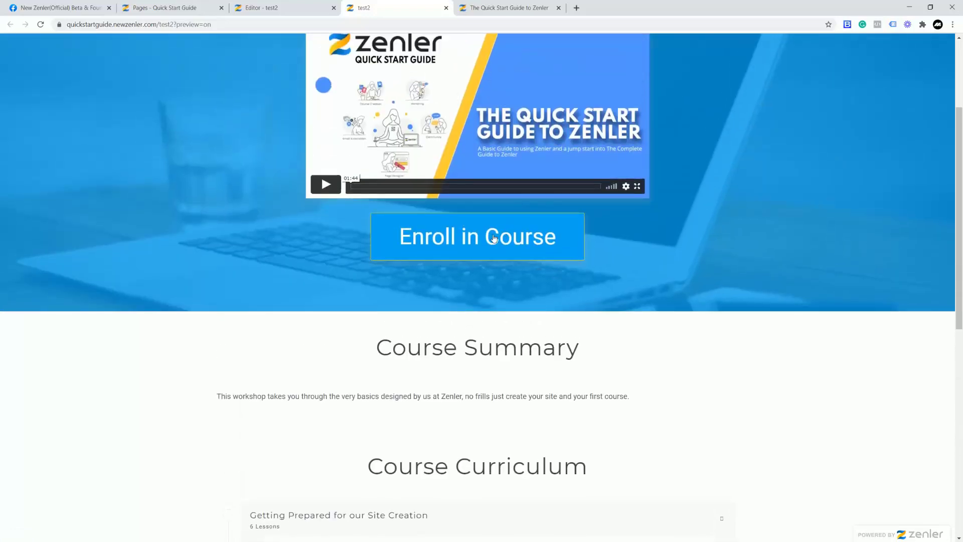
pyautogui.scroll(3, 497, 235)
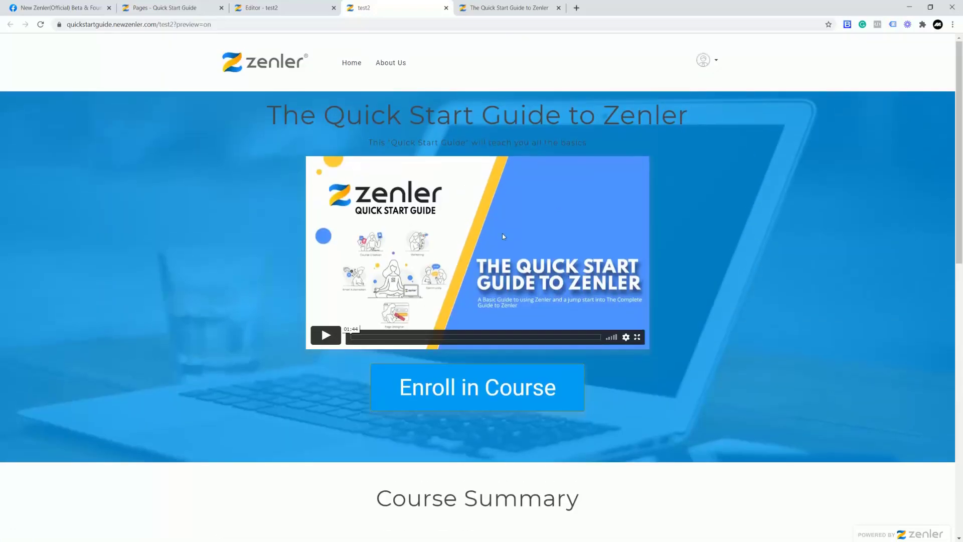
pyautogui.click(258, 7)
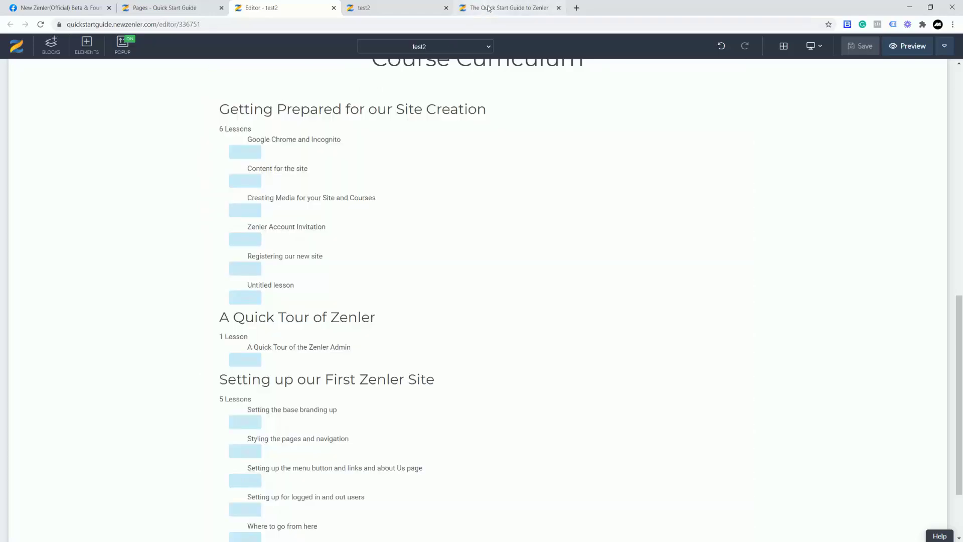
pyautogui.click(488, 8)
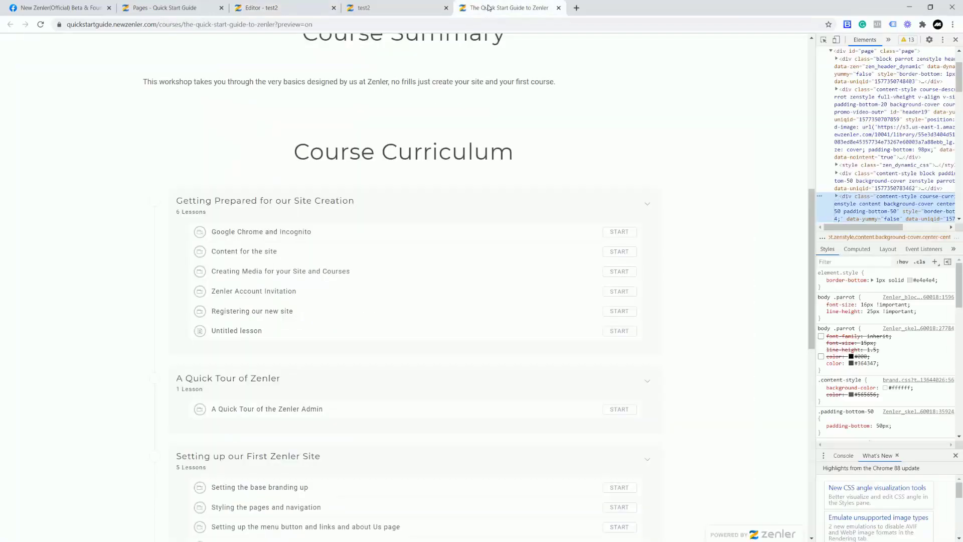
pyautogui.click(350, 9)
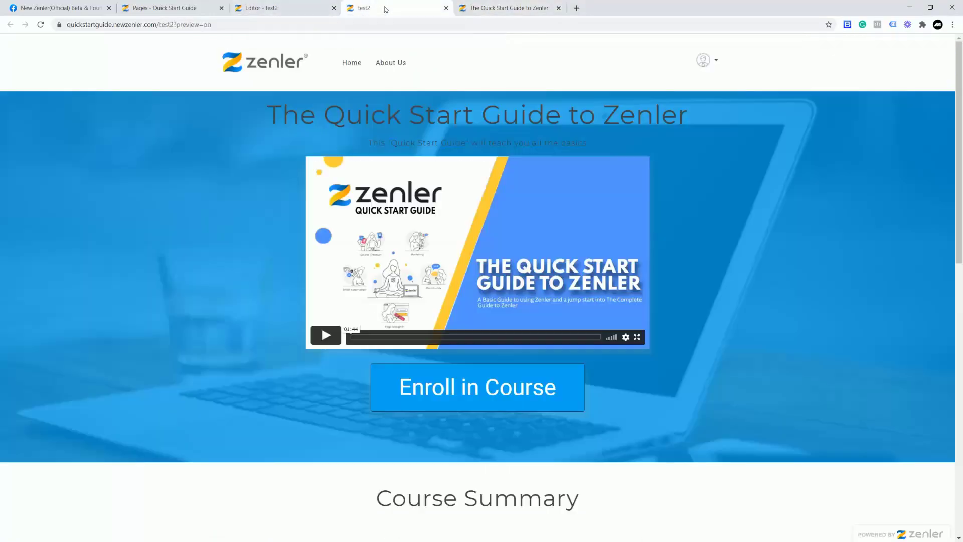
pyautogui.click(308, 10)
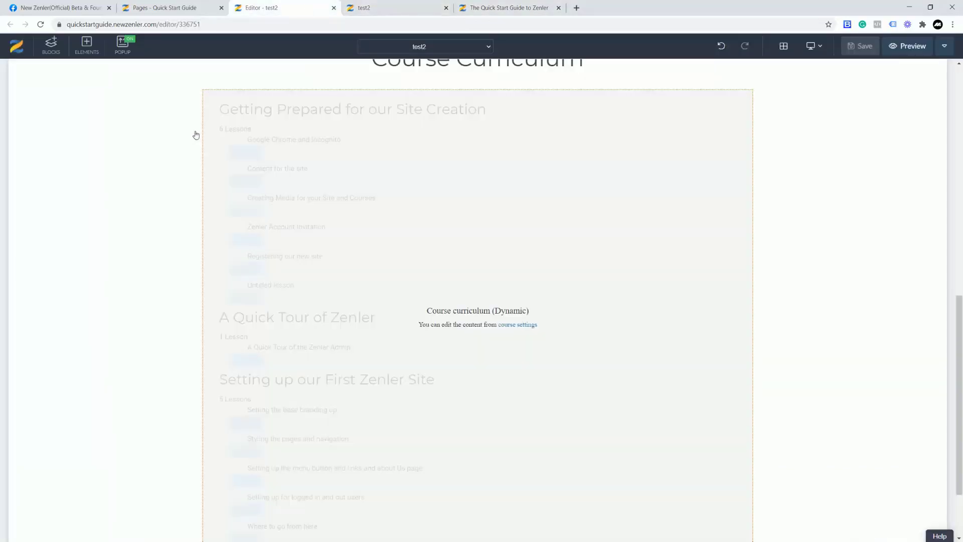
pyautogui.click(78, 6)
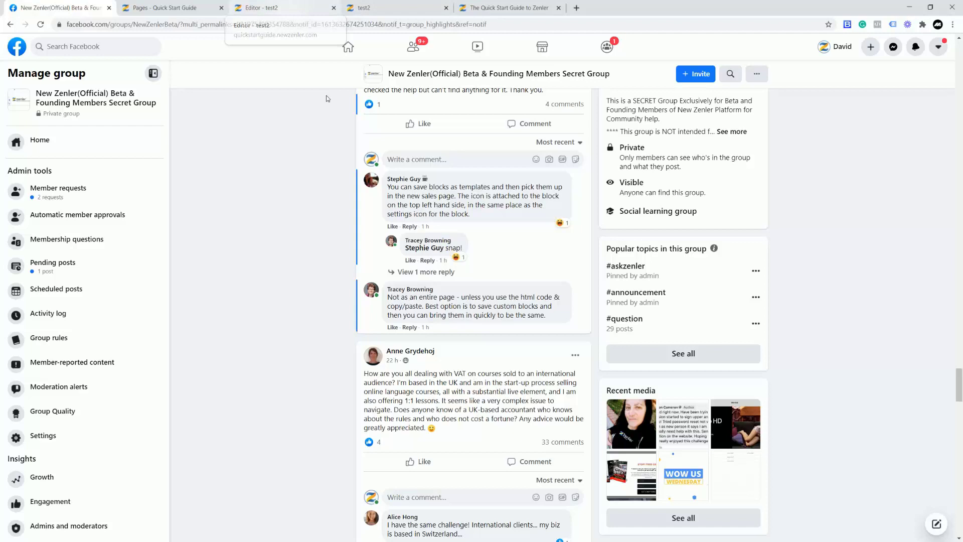
pyautogui.click(281, 14)
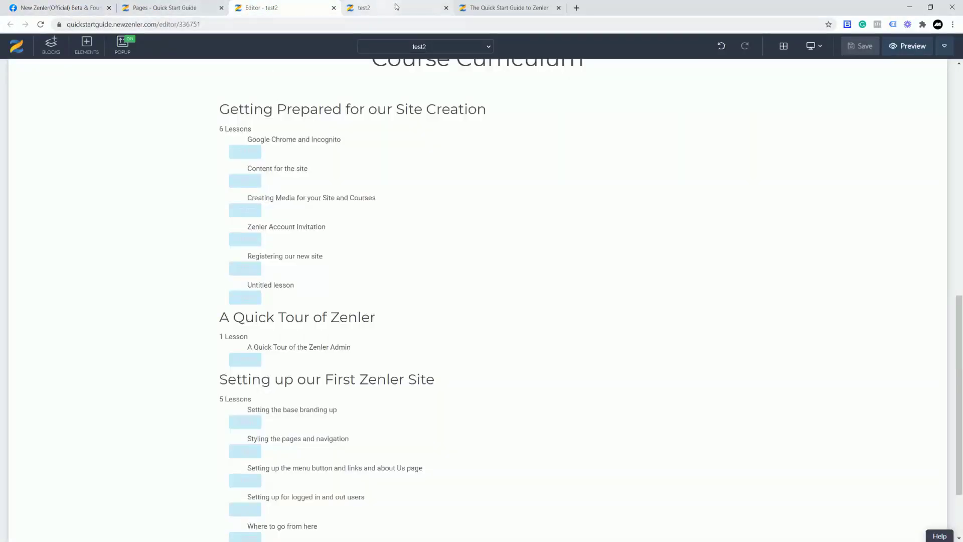
# Inspect the "overly" div of the hero section in the test2 preview's code and look over the whole page
pyautogui.click(403, 8)
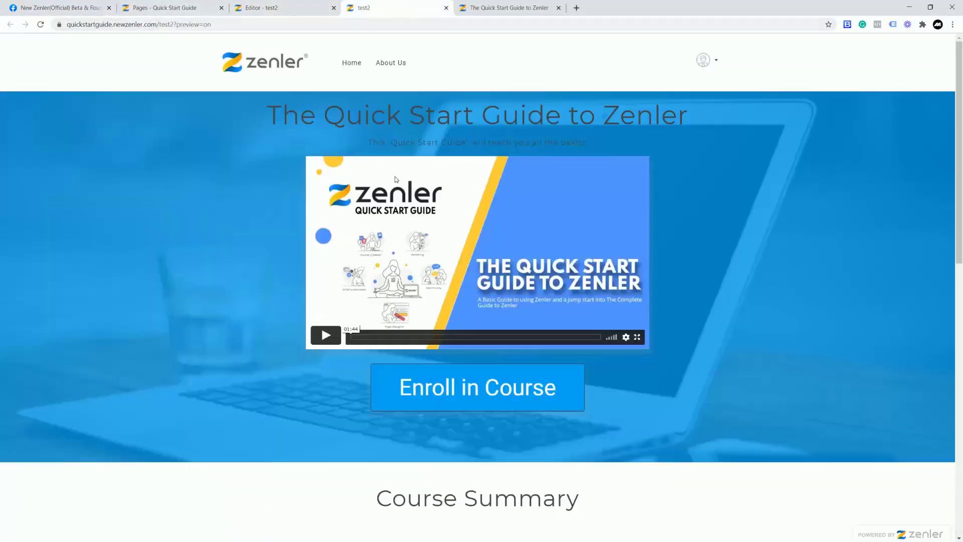
pyautogui.rightClick(211, 159)
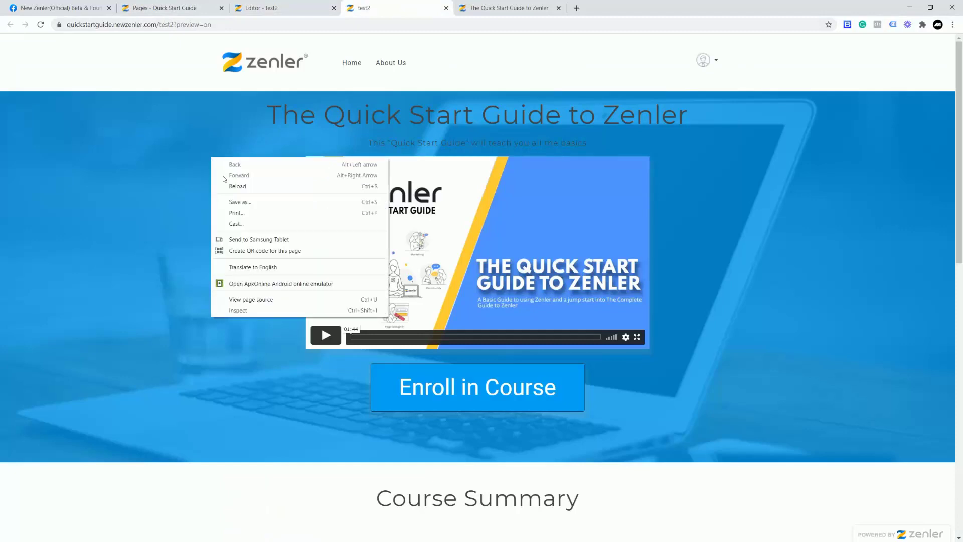
pyautogui.click(253, 310)
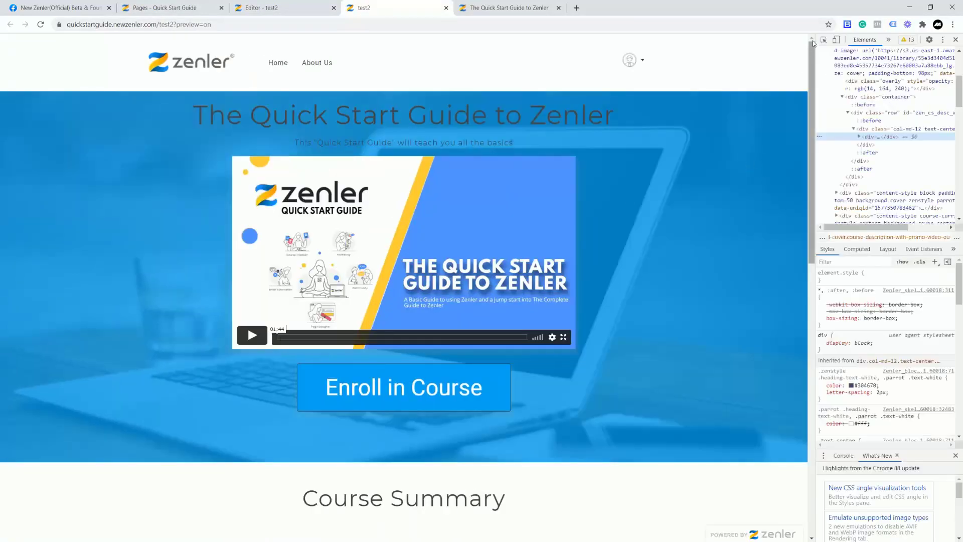
pyautogui.click(823, 39)
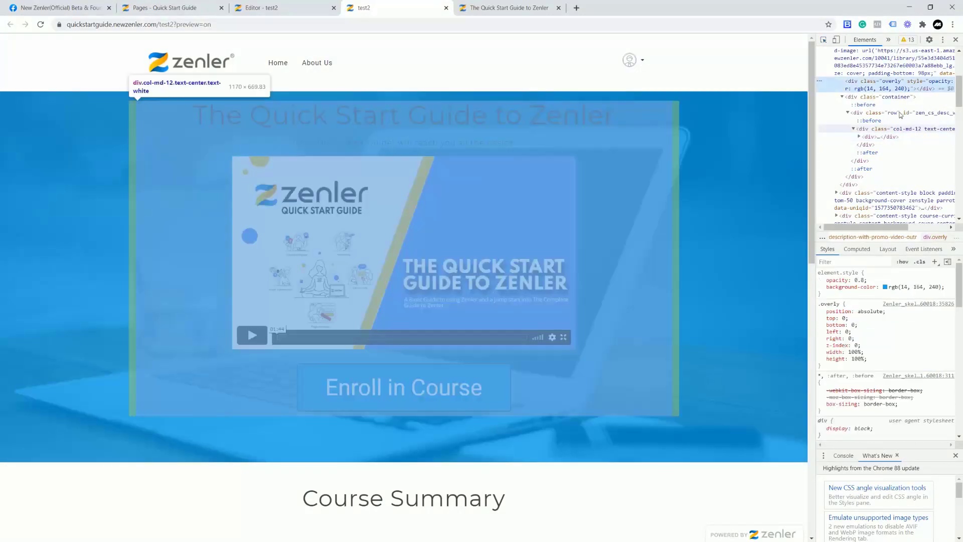
pyautogui.click(860, 86)
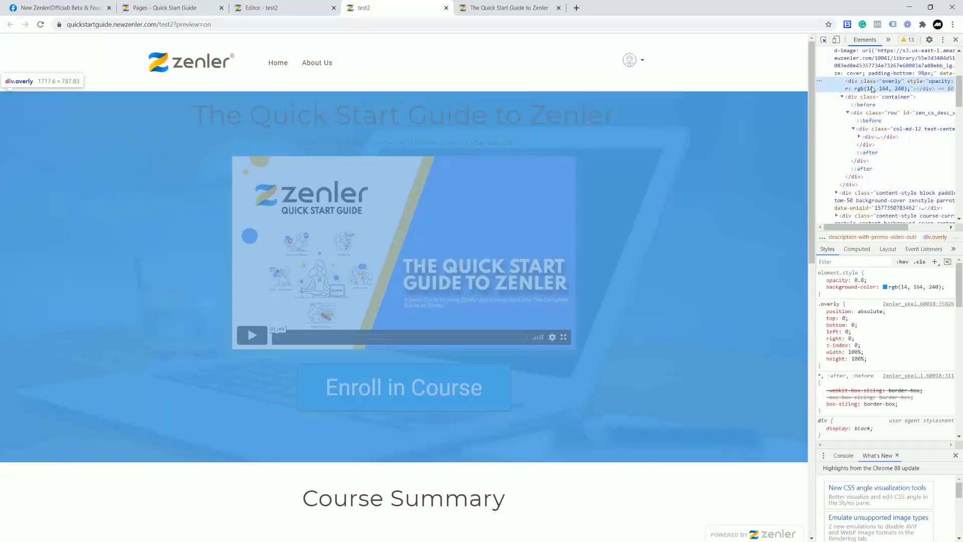
pyautogui.scroll(-10, 732, 241)
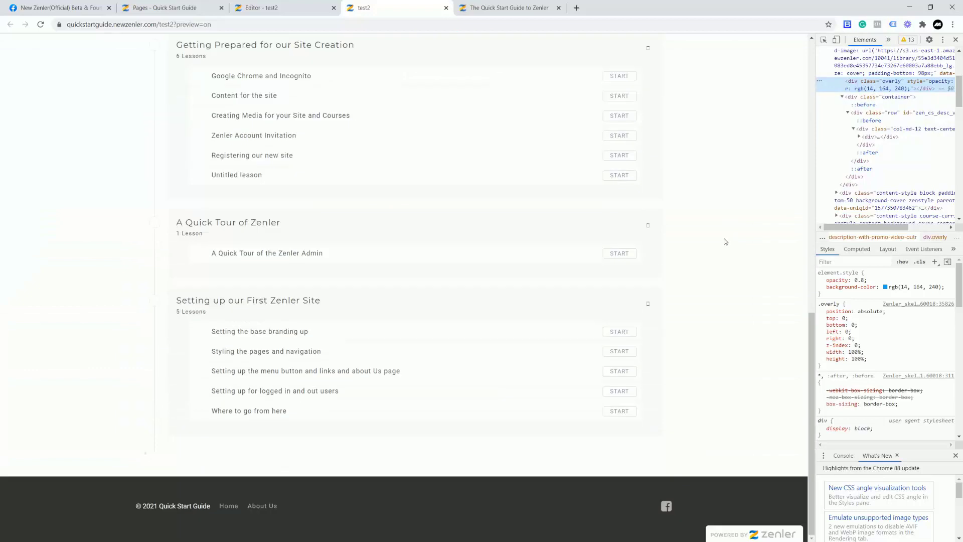
pyautogui.scroll(10, 722, 235)
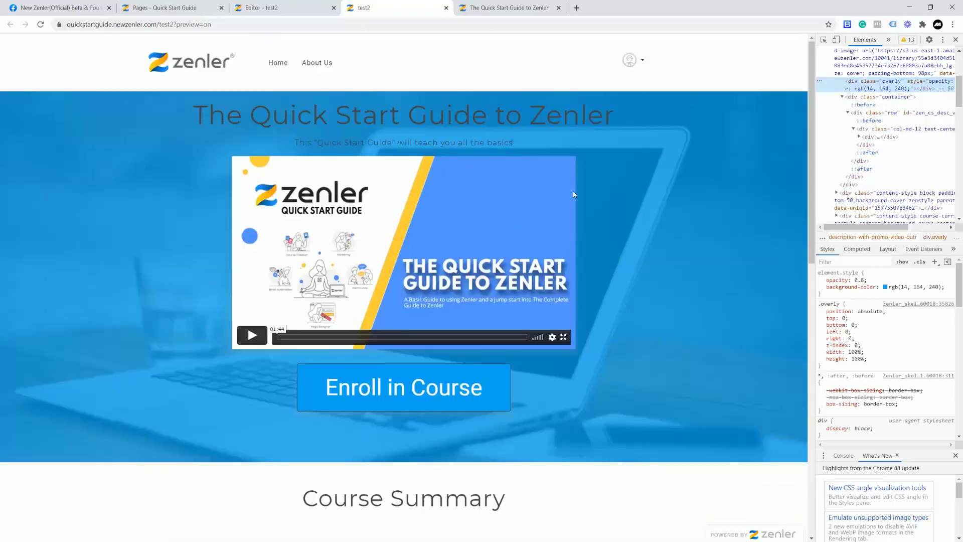